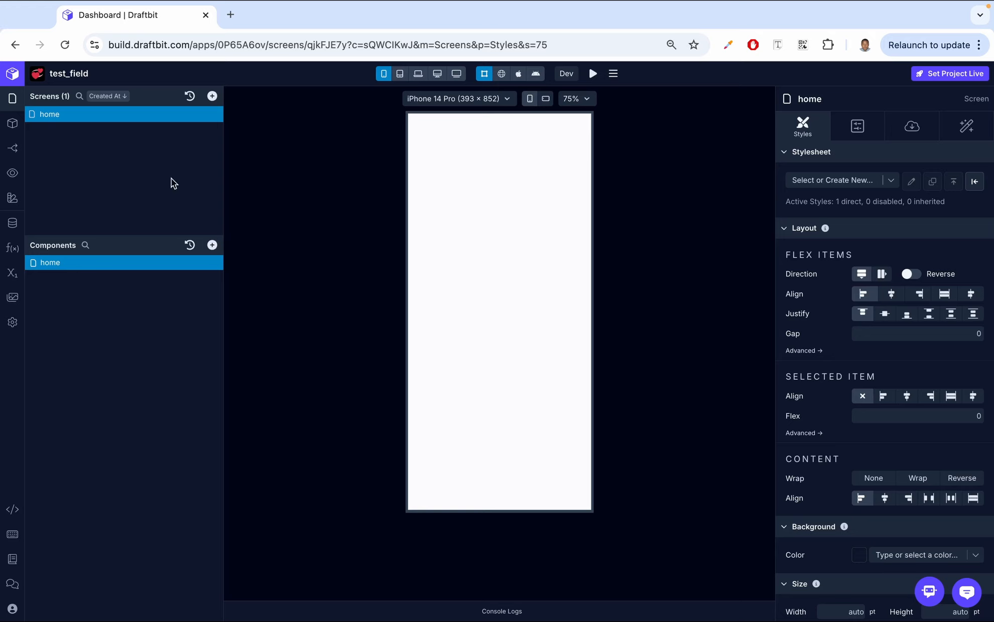
- Add a Button component to the home screen and close the component library
left_click(212, 245)
left_click(256, 194)
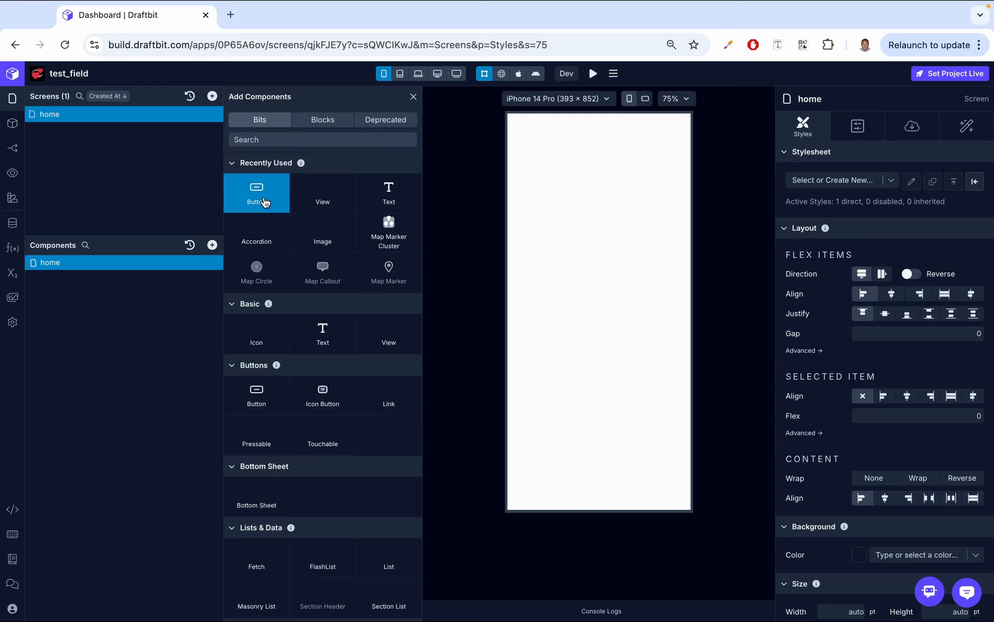
left_click(413, 97)
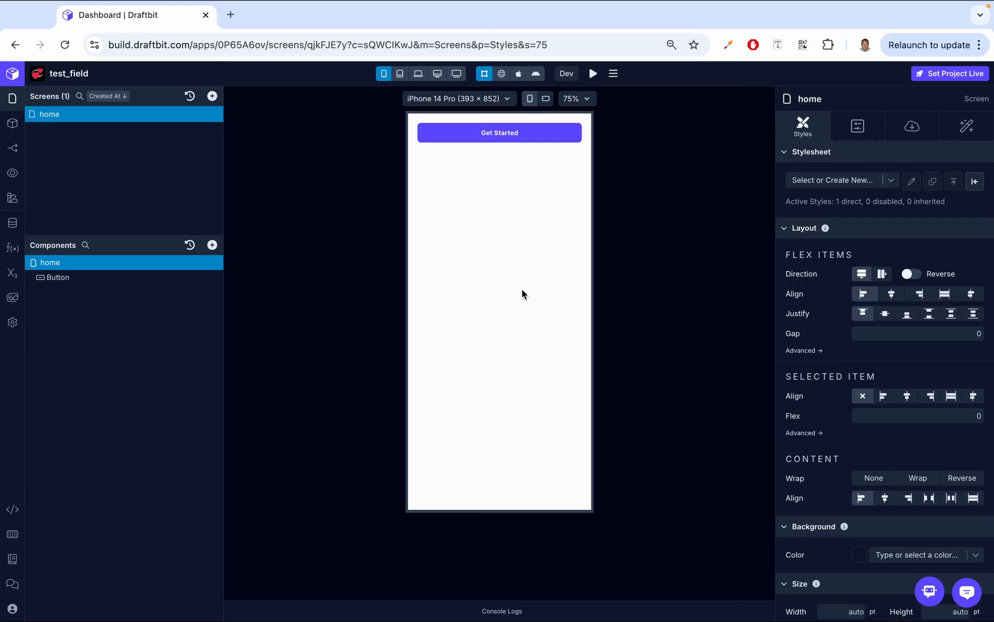
- Set the button's label to "click me!" and give it the Ant Design plus icon
left_click(911, 131)
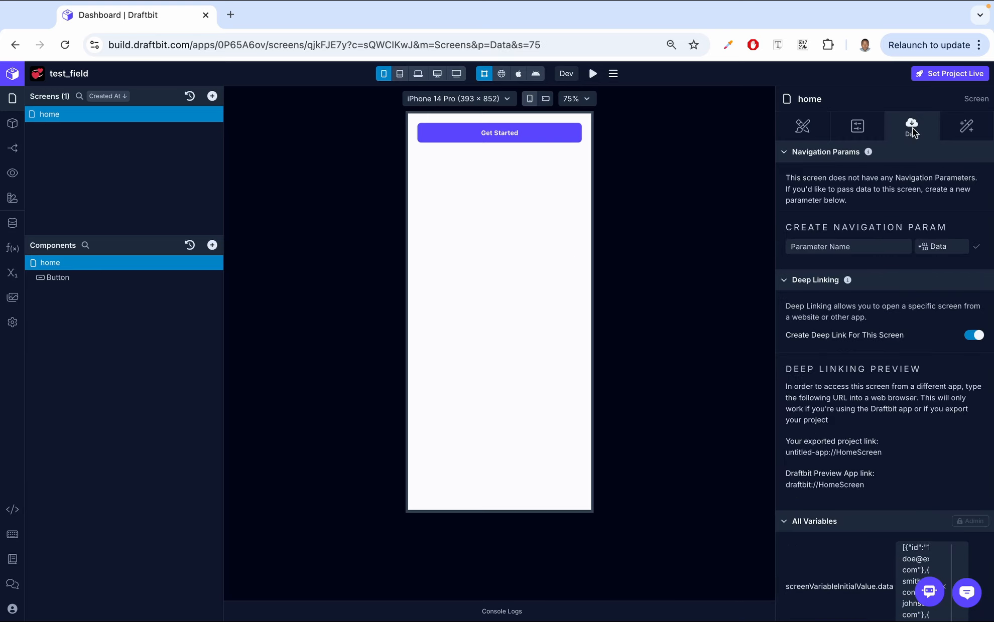
left_click(106, 284)
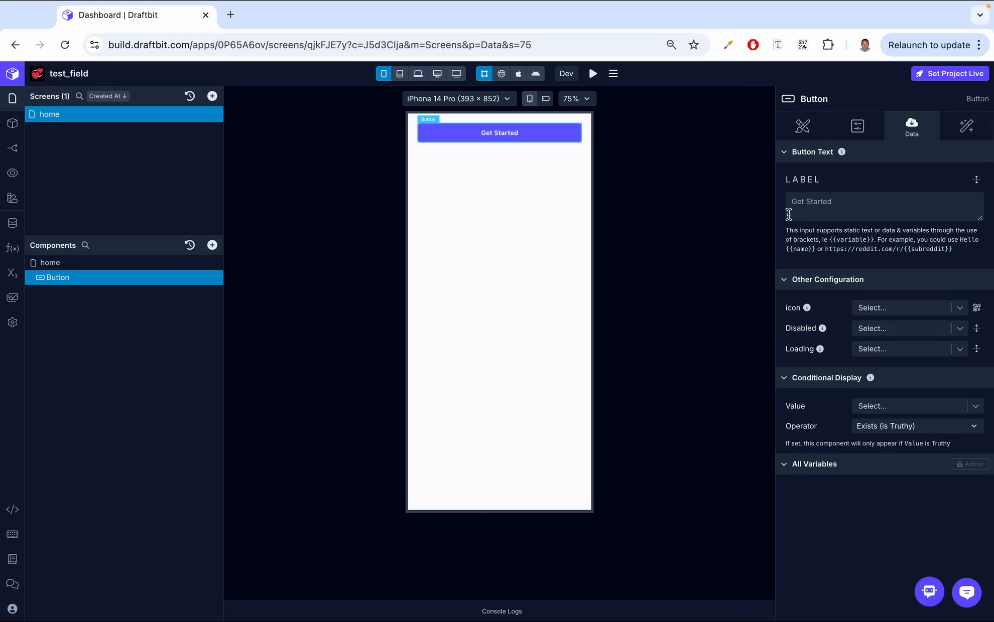
left_click(838, 214)
type("cl")
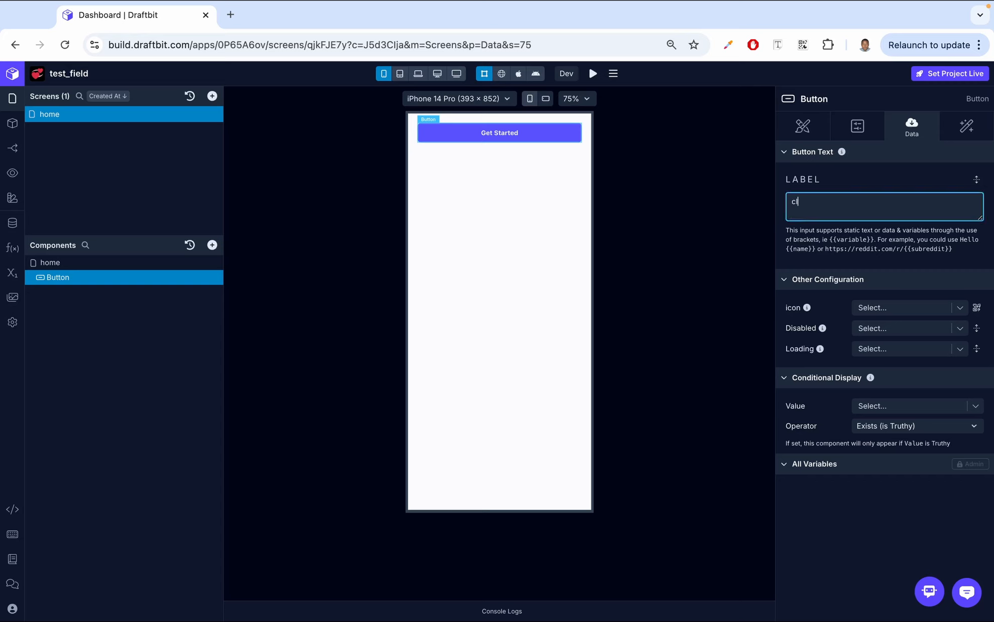
type("ick me!")
left_click(963, 257)
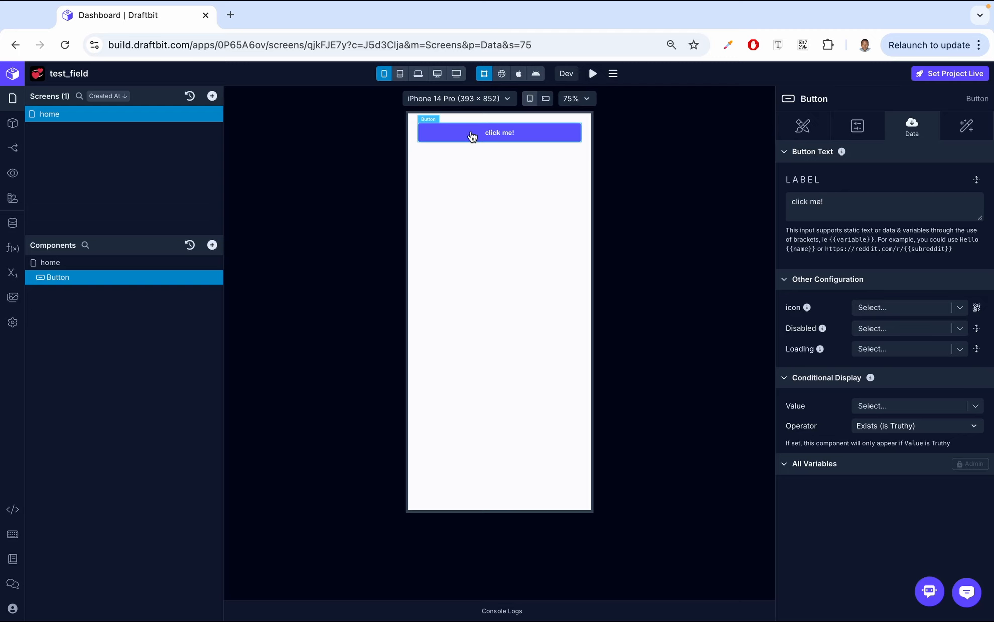
left_click(981, 313)
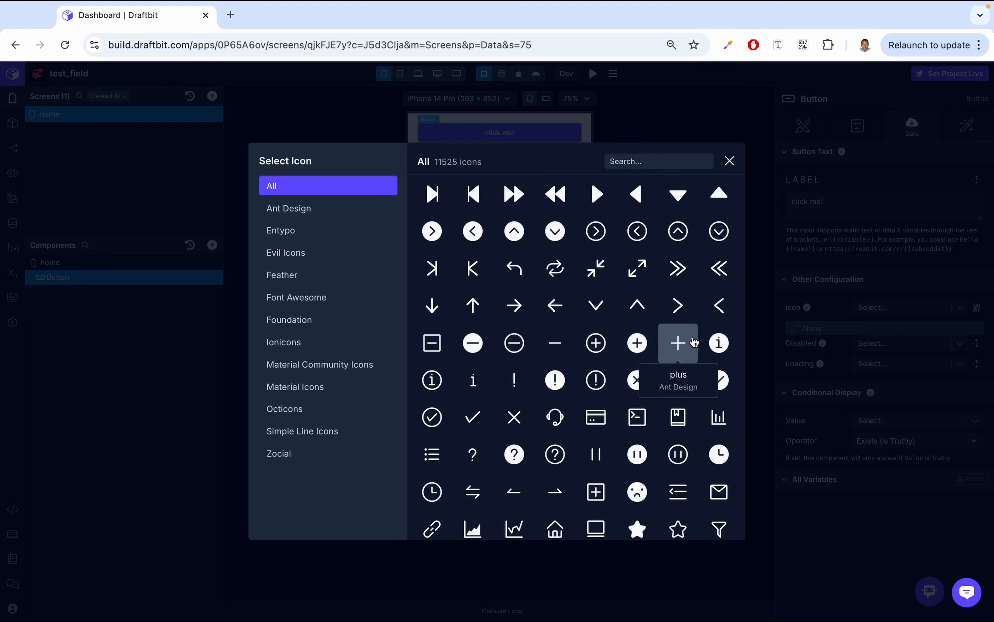
left_click(682, 344)
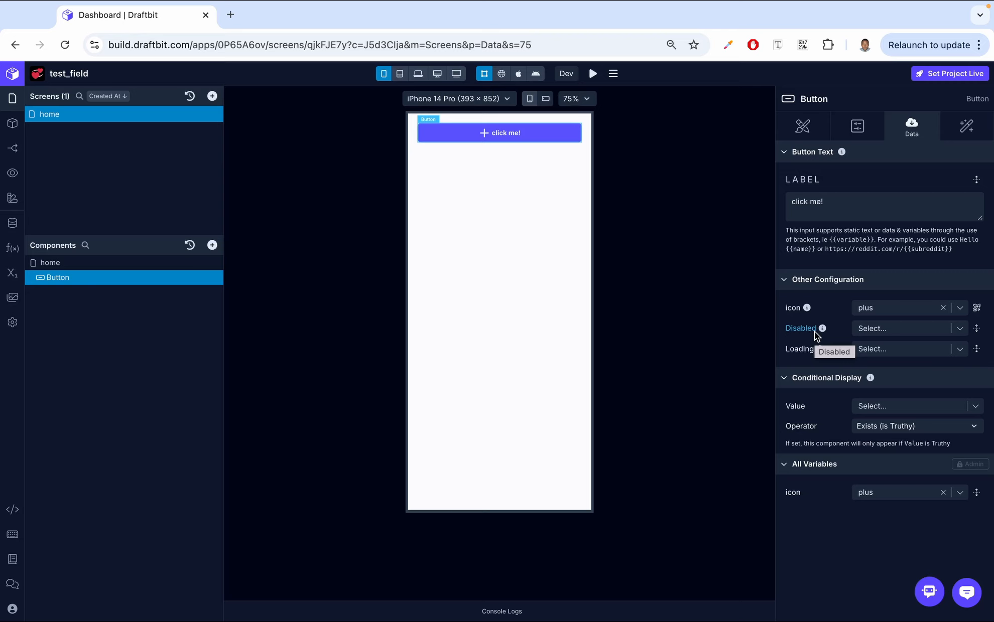
- Set the button's Disabled option to true to preview that state, and clear the value again
left_click(869, 328)
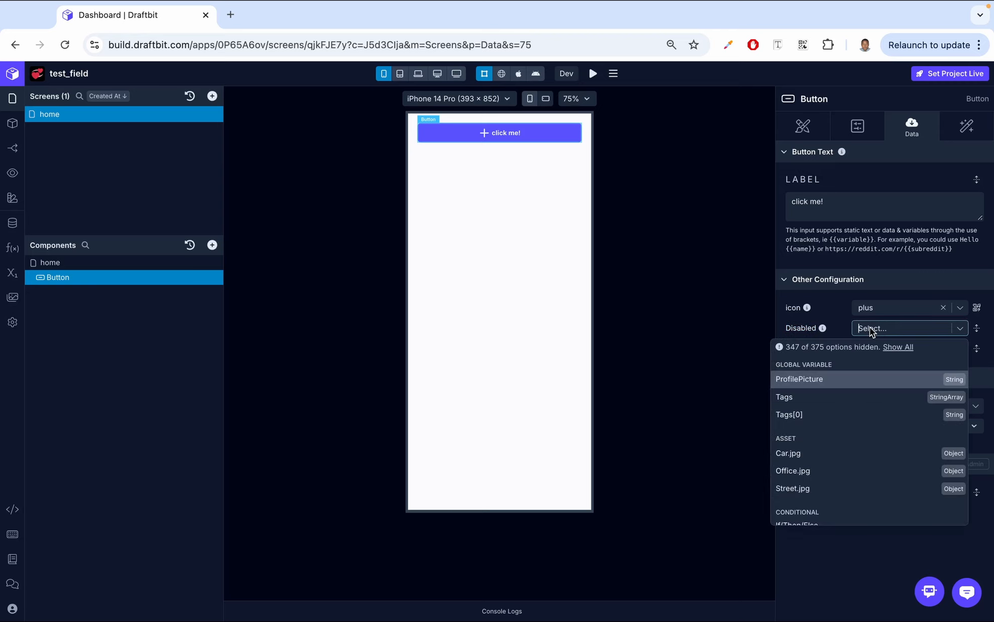
type("true")
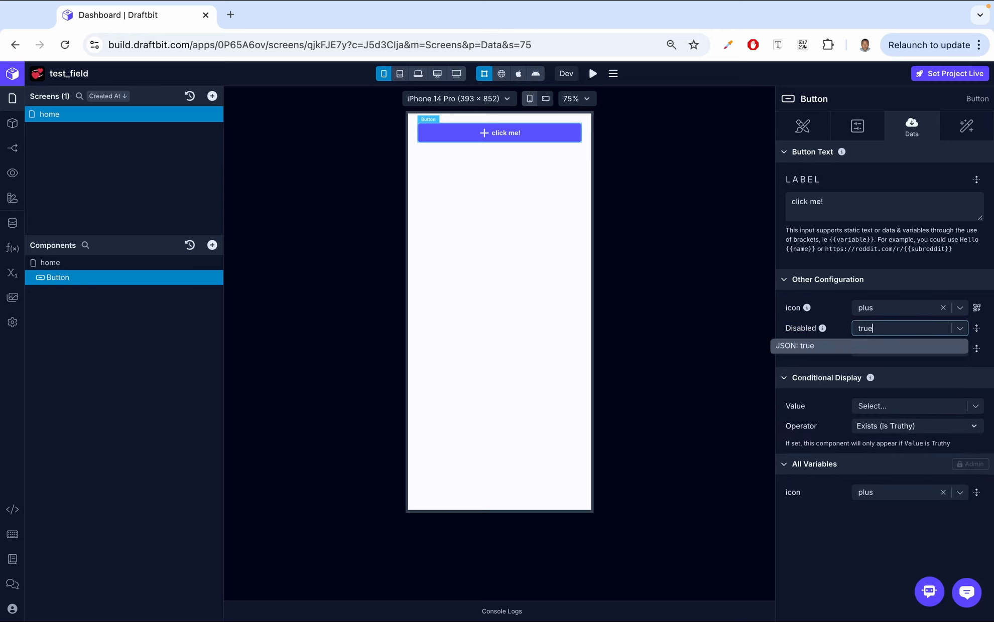
left_click(859, 347)
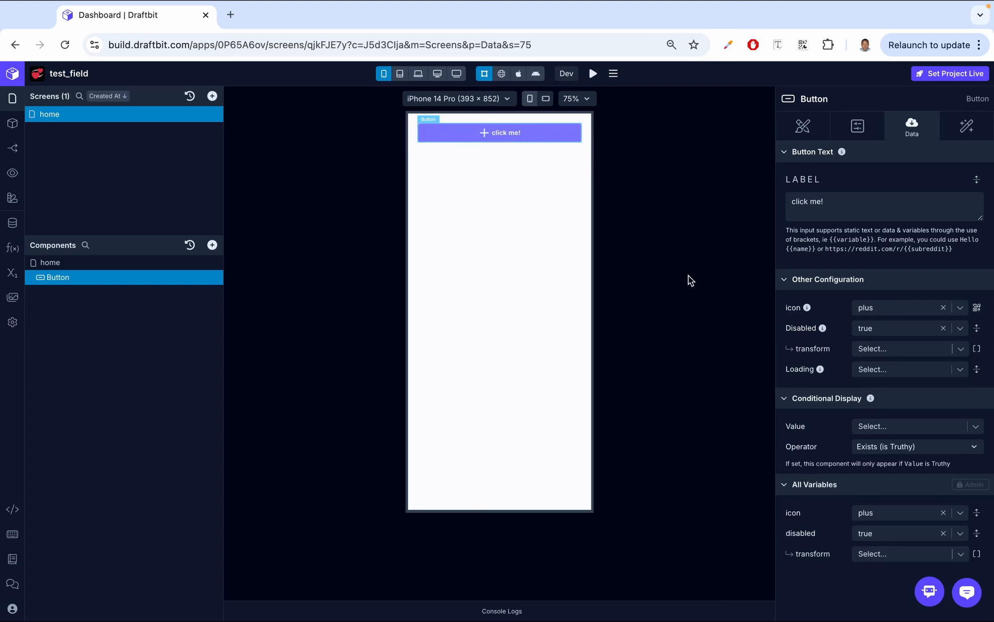
left_click(942, 330)
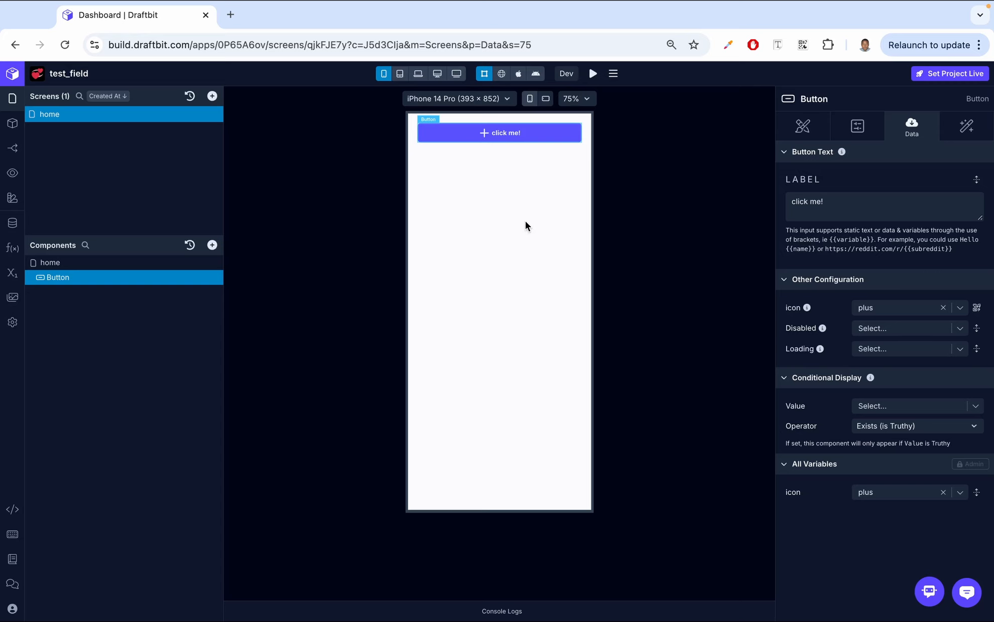
- Set the button's Loading option to true to preview the loading state, and clear the value again
left_click(882, 351)
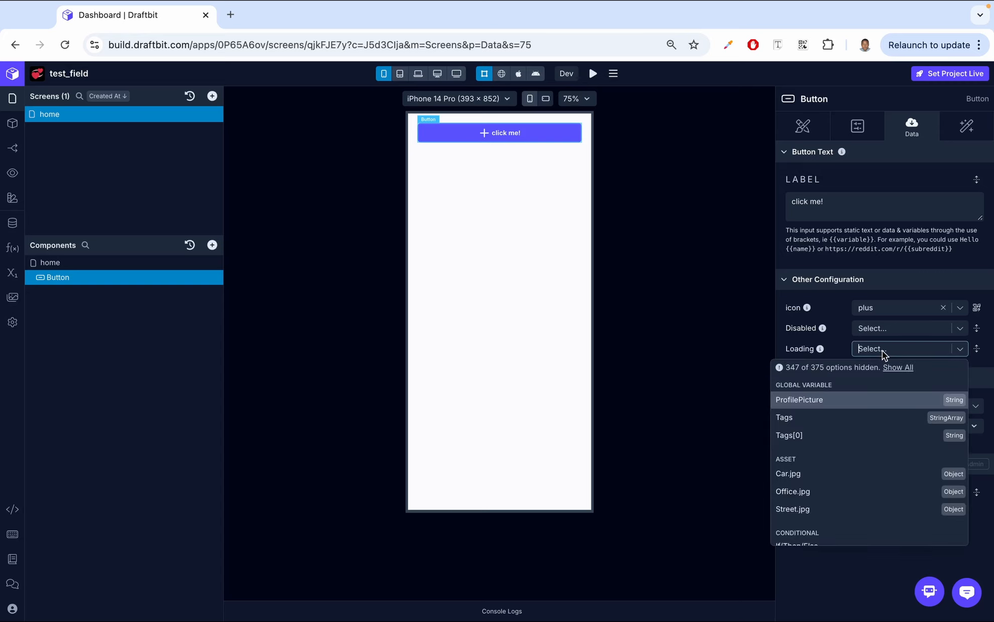
type("true")
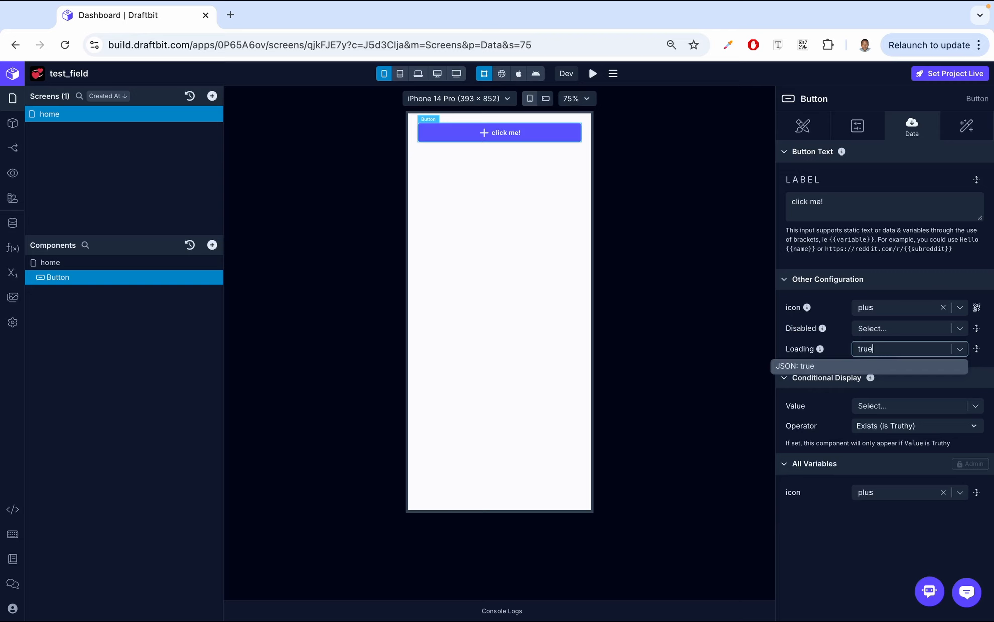
left_click(863, 366)
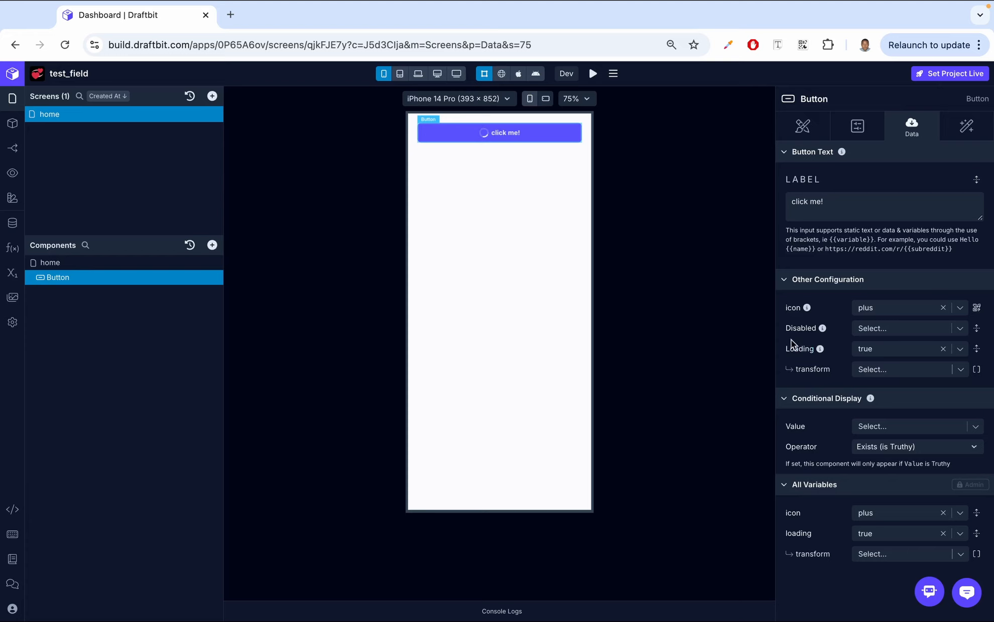
left_click(943, 349)
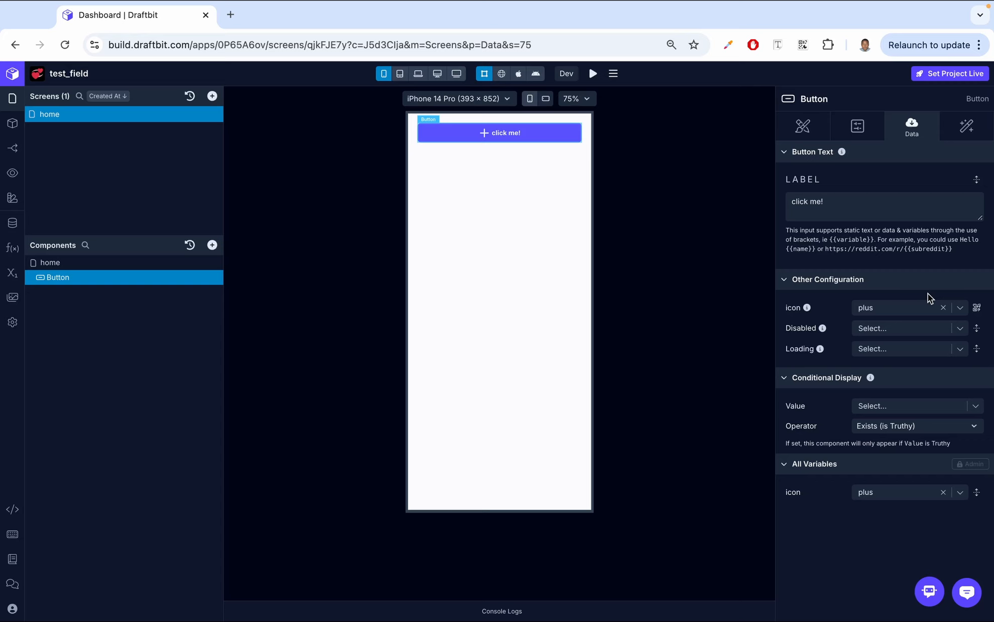
- Add a Show Alert action with the message "button clicked" to the button's On Press workflow
left_click(971, 130)
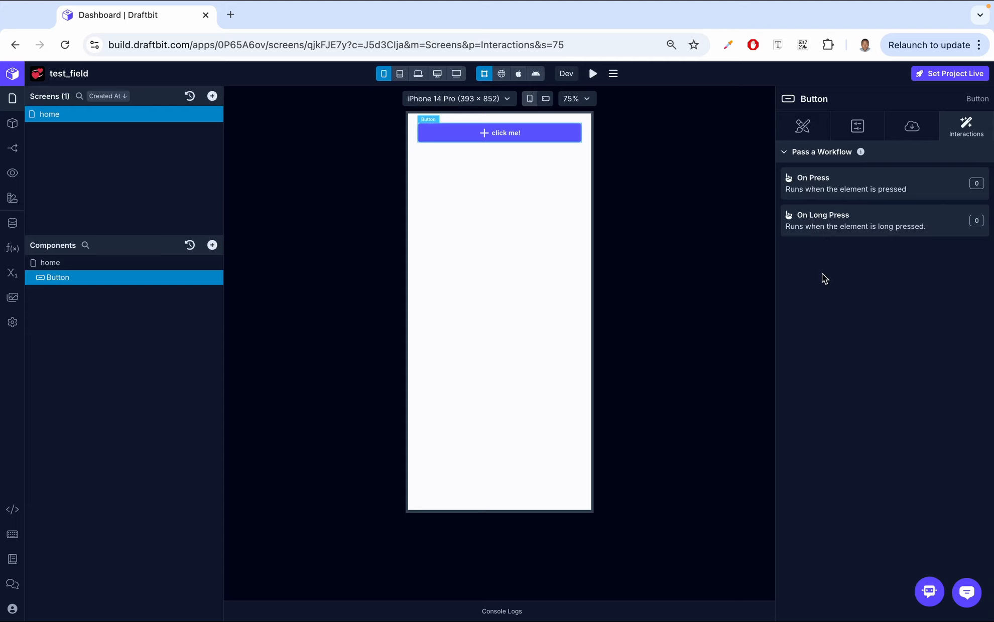
left_click(830, 180)
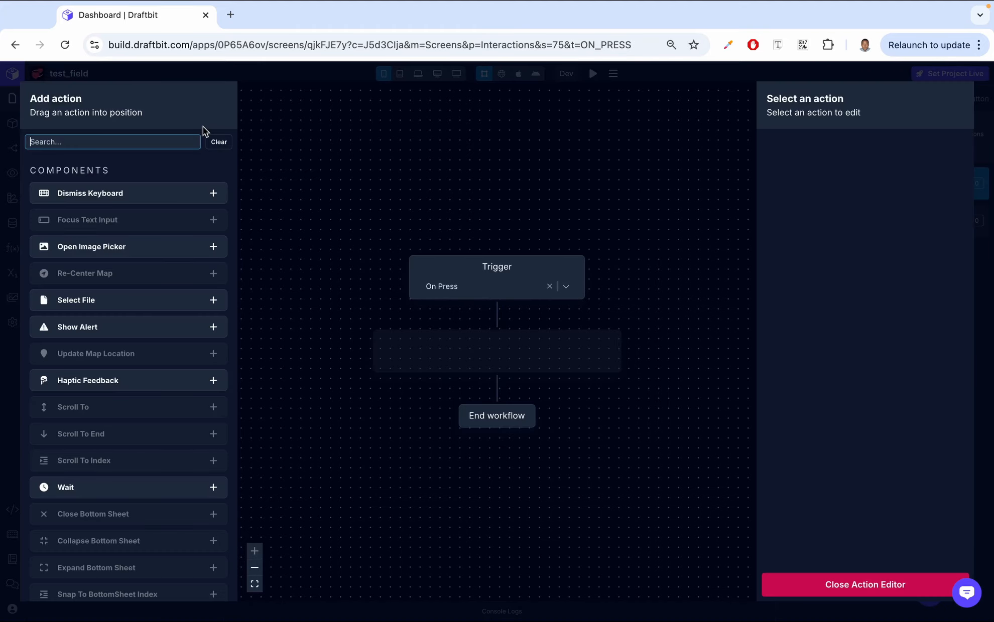
type("alert")
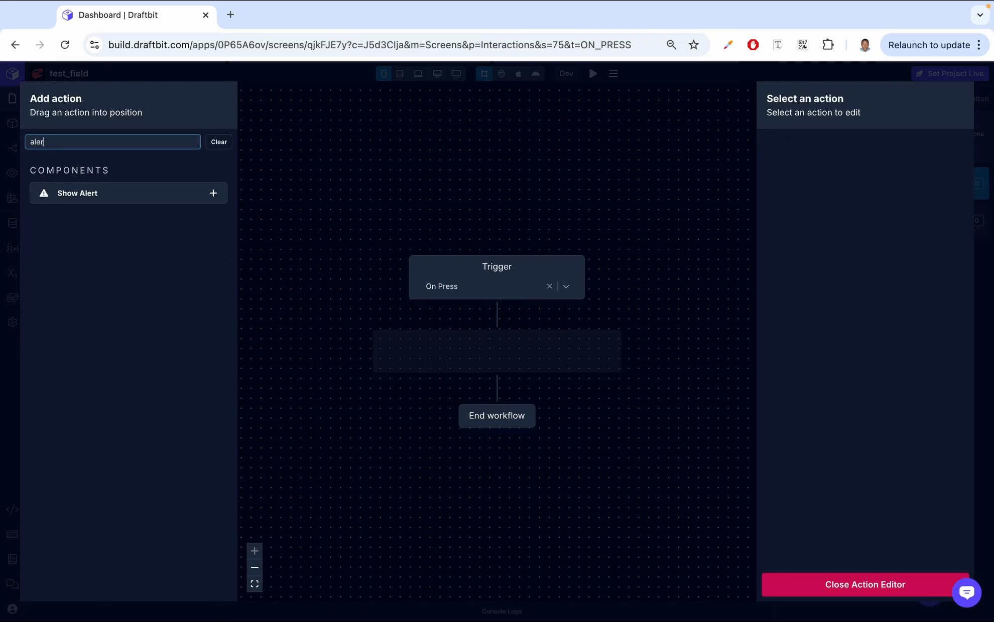
left_click(213, 194)
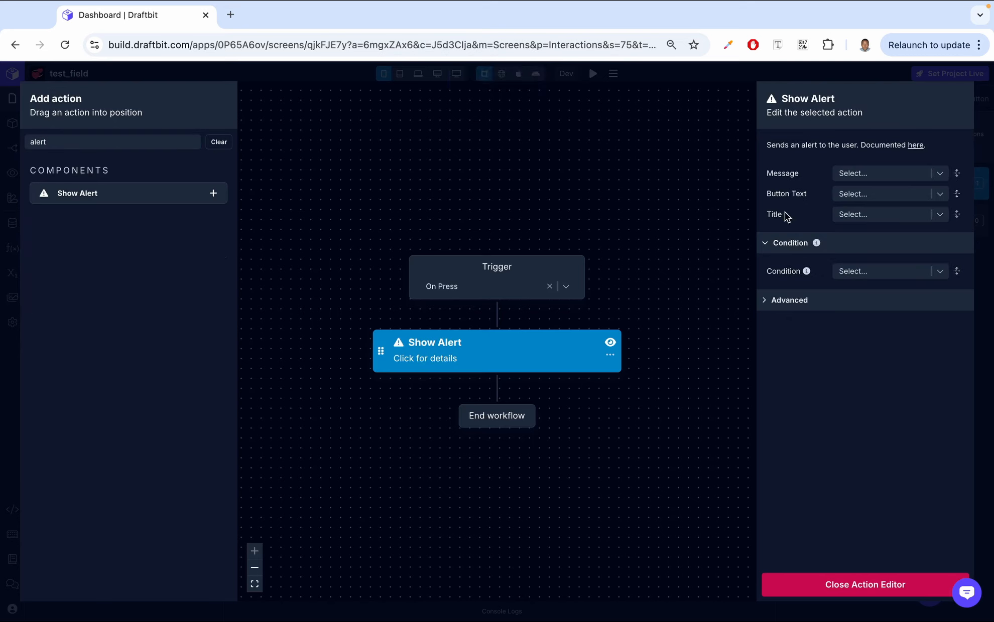
left_click(897, 173)
type("by")
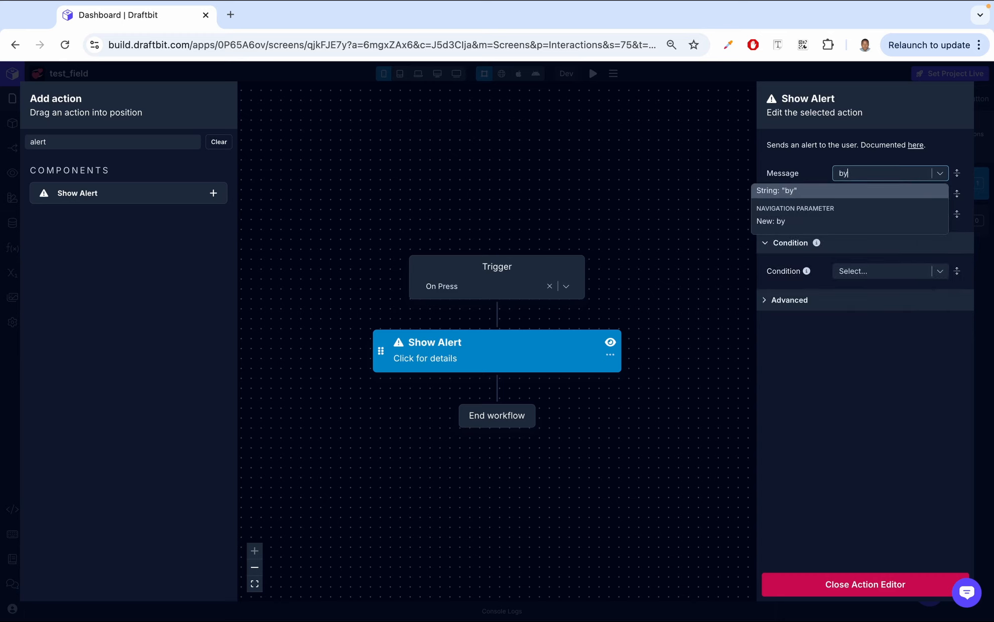
key("BackSpace")
type("utton cli")
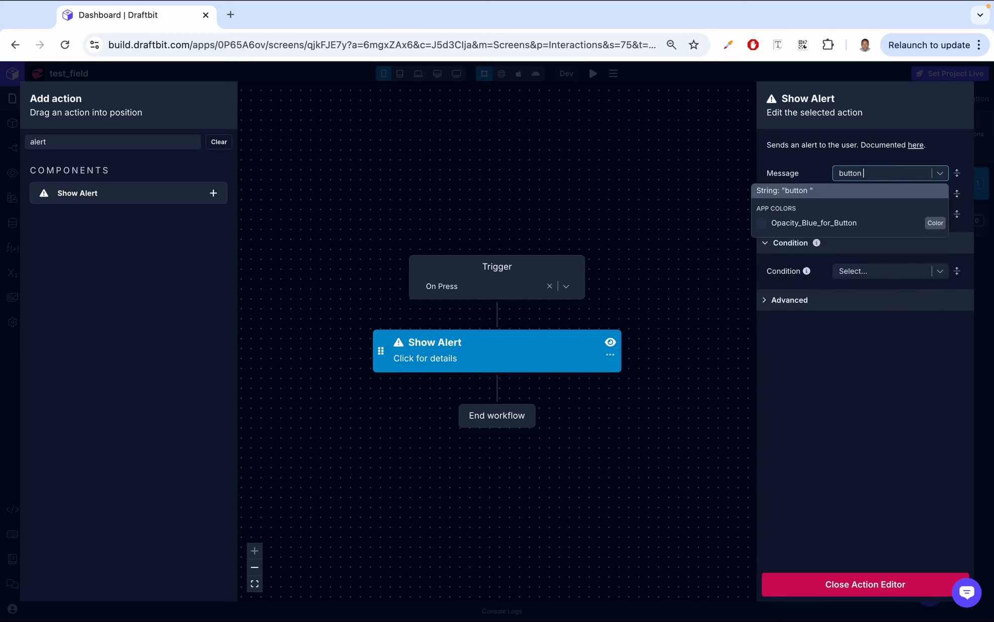
type("c")
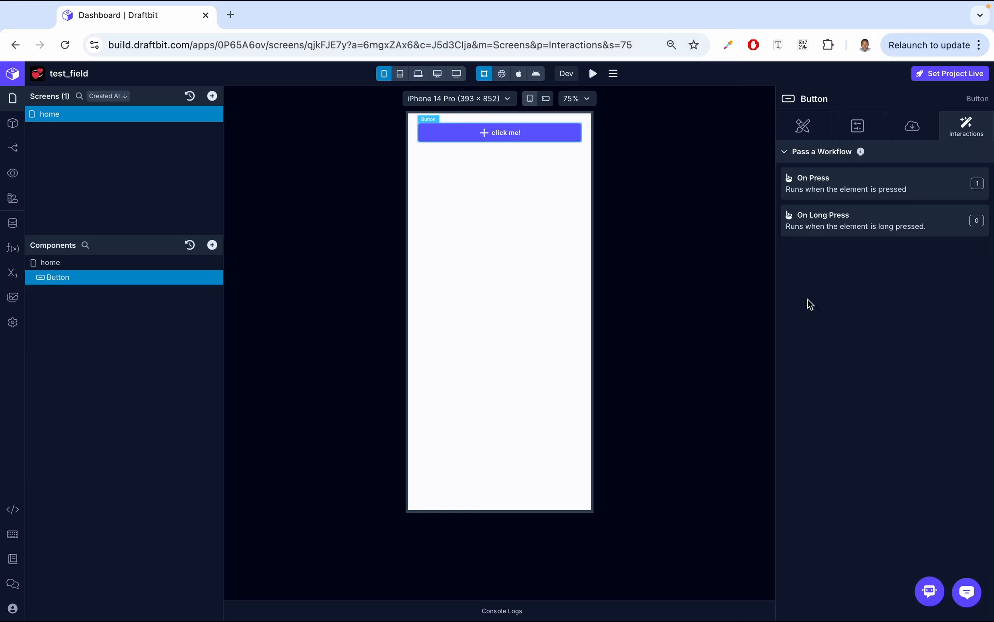
- Add a Show Alert action with the message "button long pressed" to the button's On Long Press workflow
left_click(846, 224)
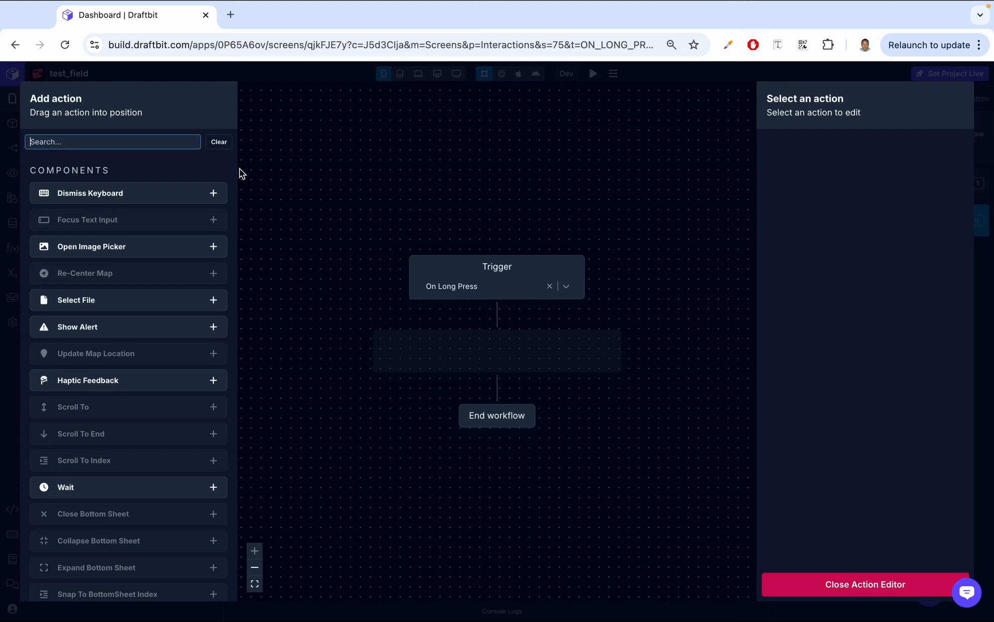
type("aler")
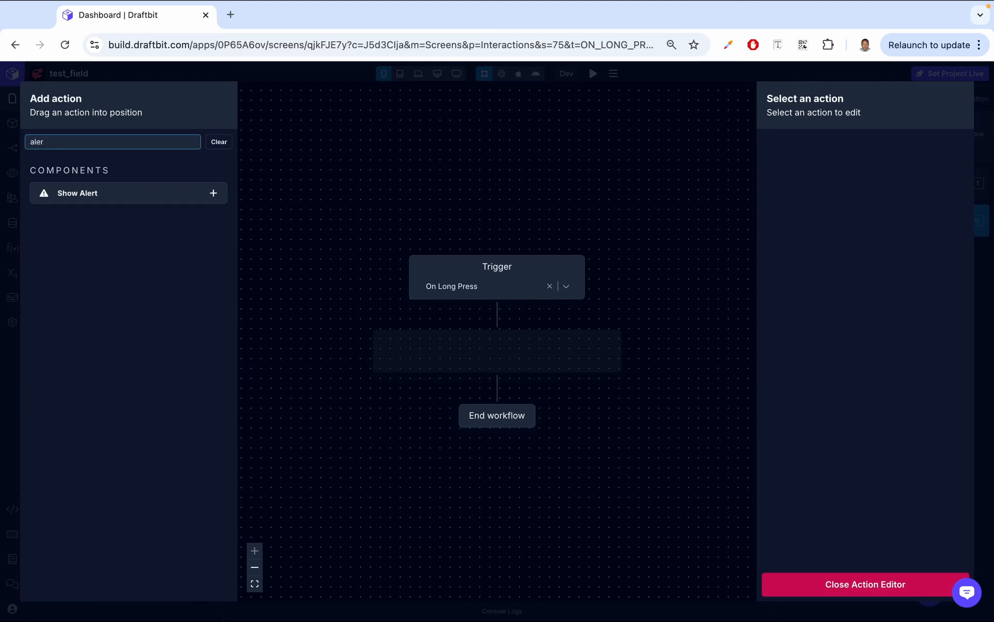
left_click(213, 194)
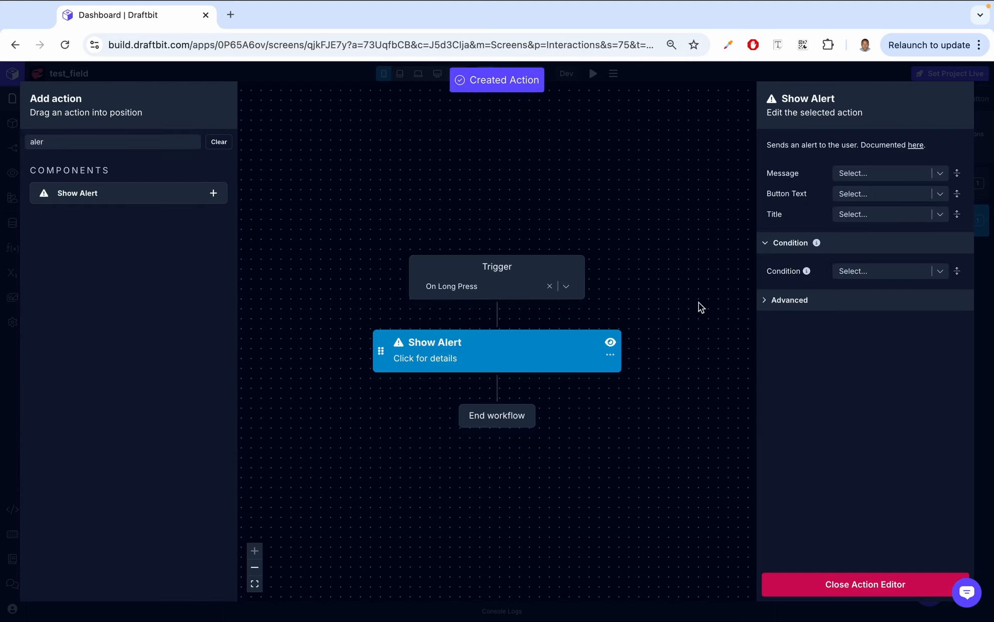
left_click(893, 172)
type("b")
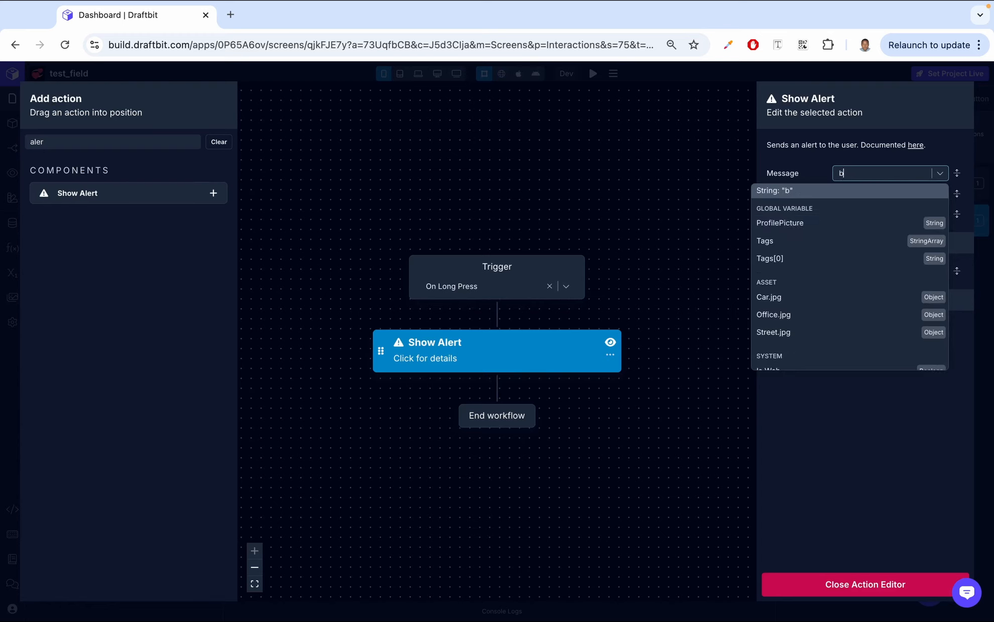
type("utton long pressed")
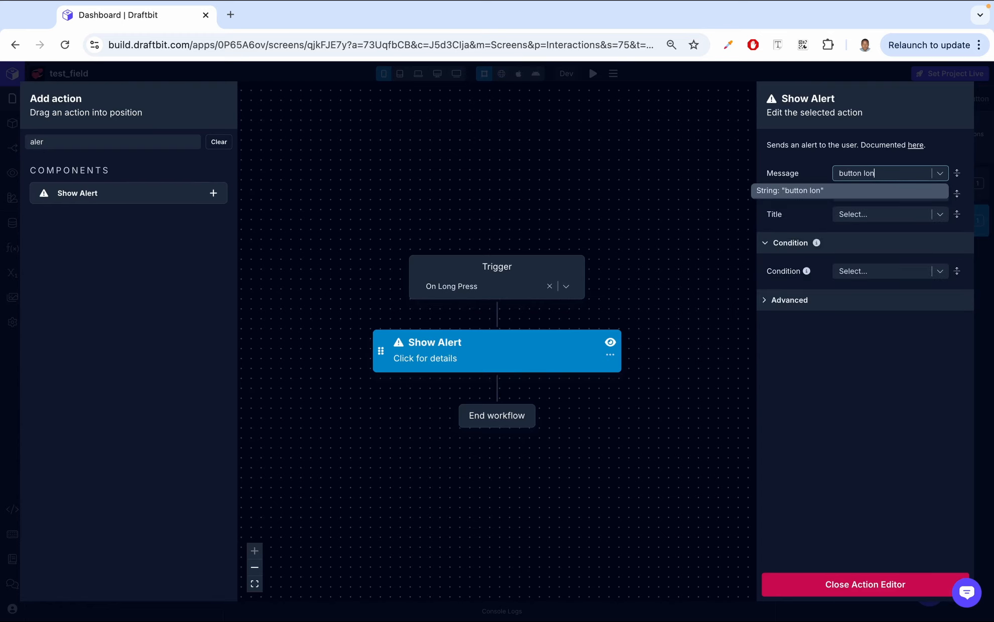
key("Return")
left_click(860, 587)
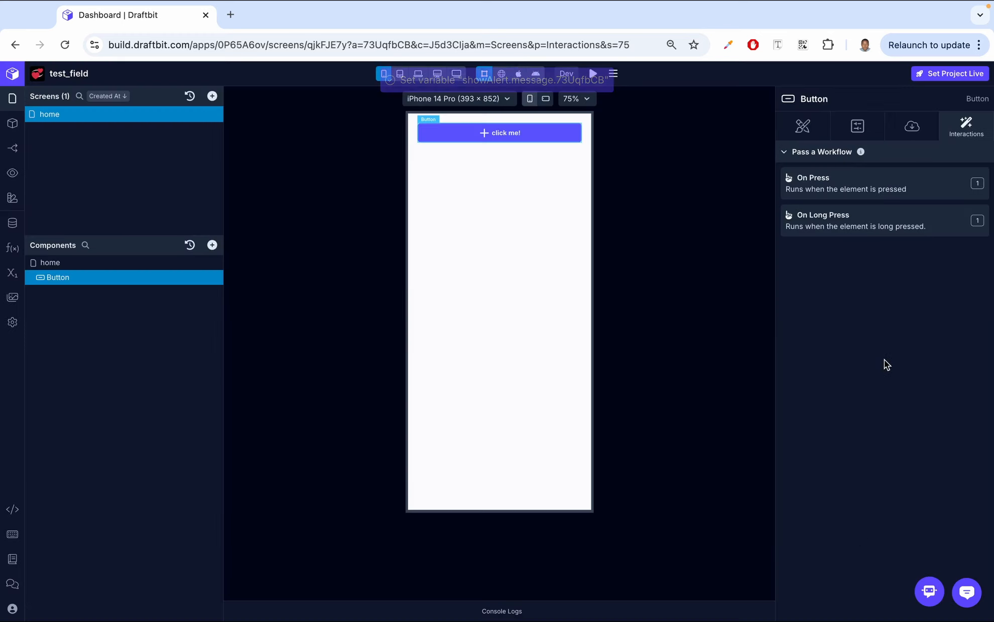
- Switch to the web preview and test the button's press and long-press alerts, dismissing each one
left_click(502, 74)
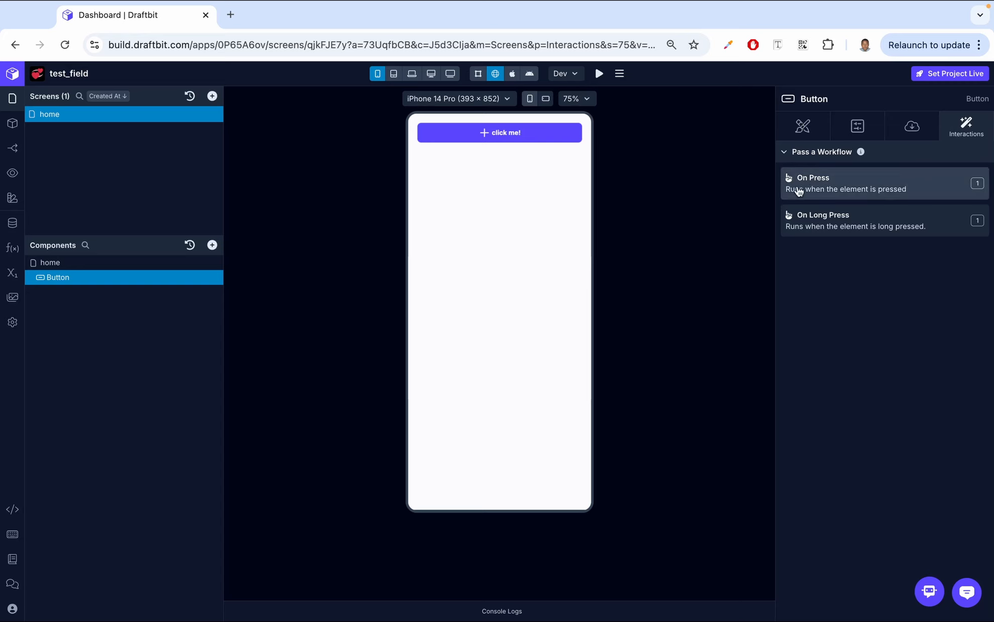
left_click(504, 138)
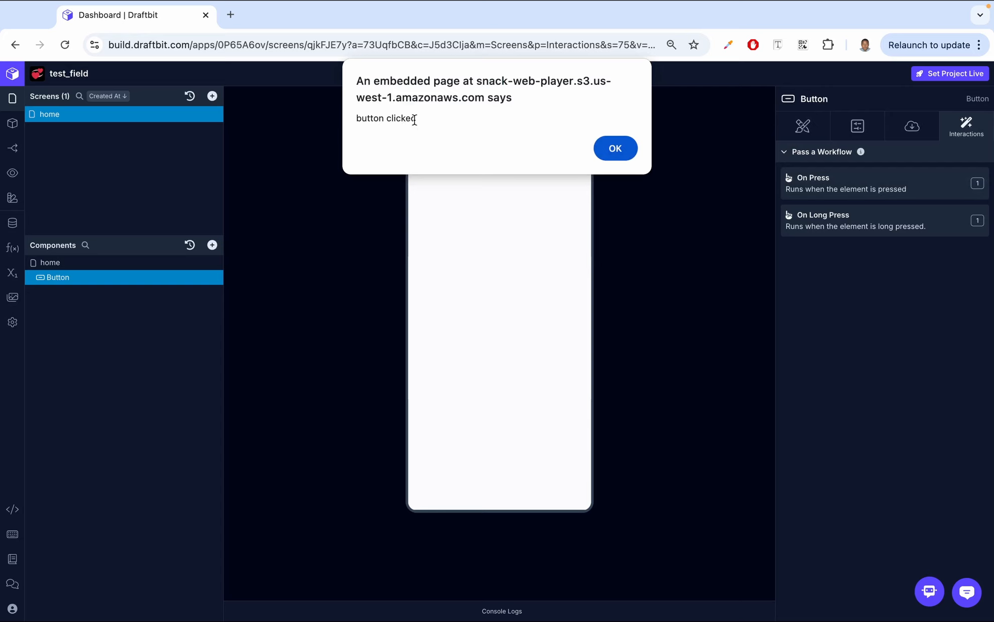
left_click(614, 148)
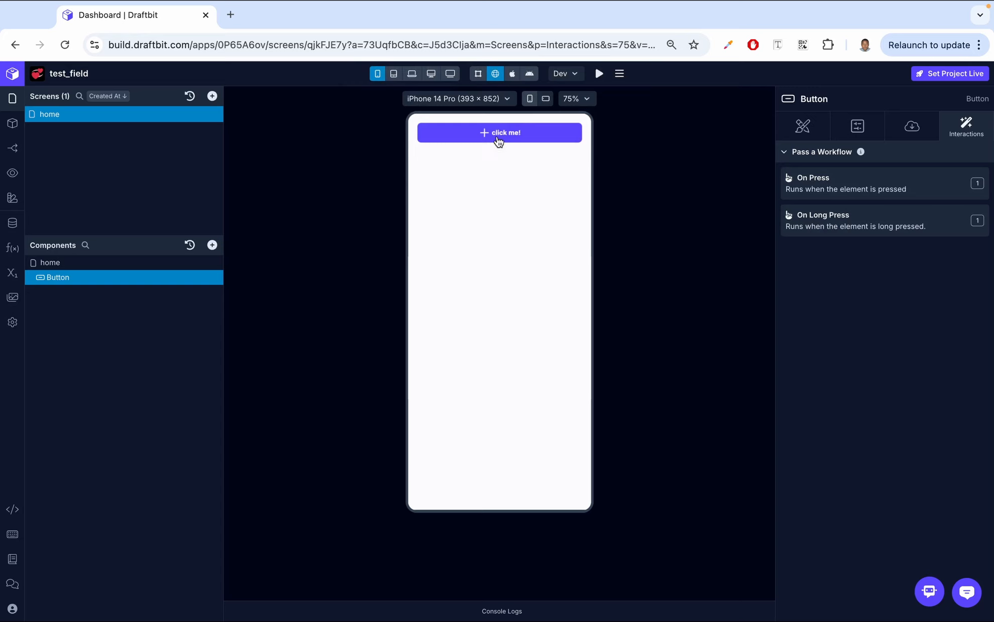
left_click_drag(498, 141, 497, 141)
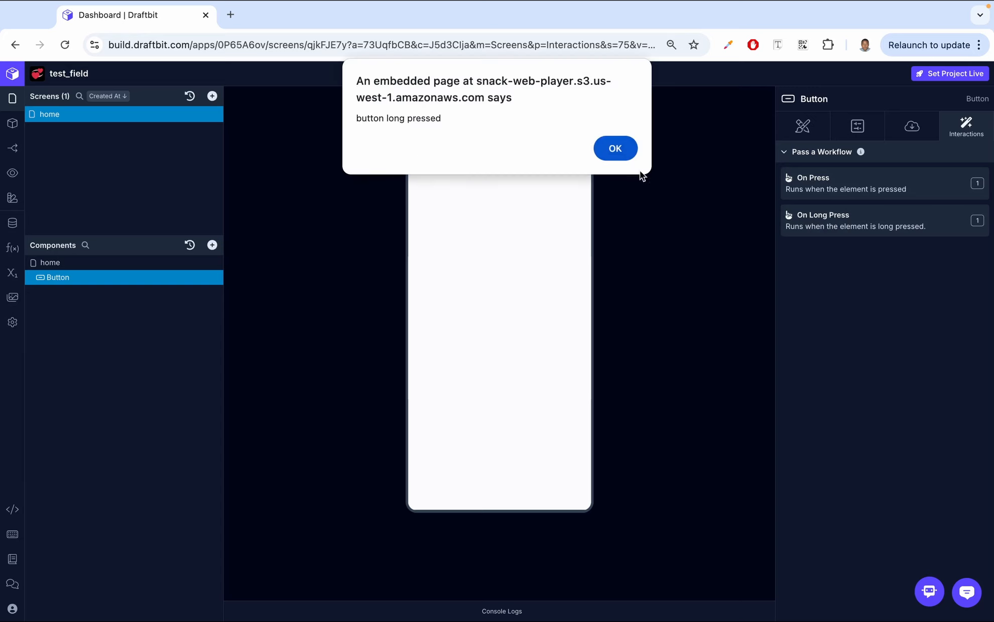
left_click(622, 153)
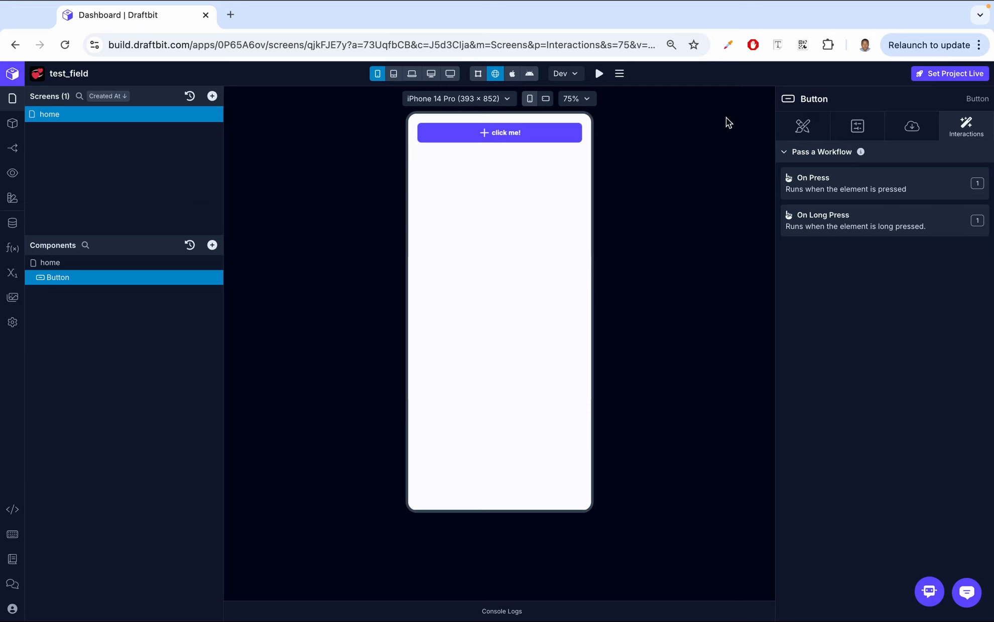
- Rename the button component to "Main Button" in its configuration settings
left_click(860, 121)
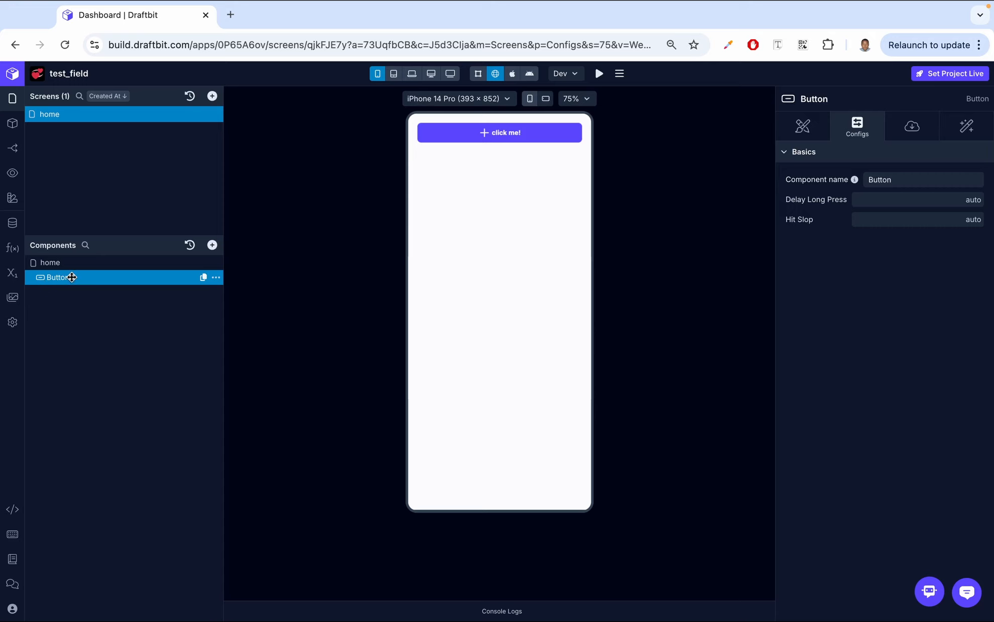
left_click(908, 179)
type("M")
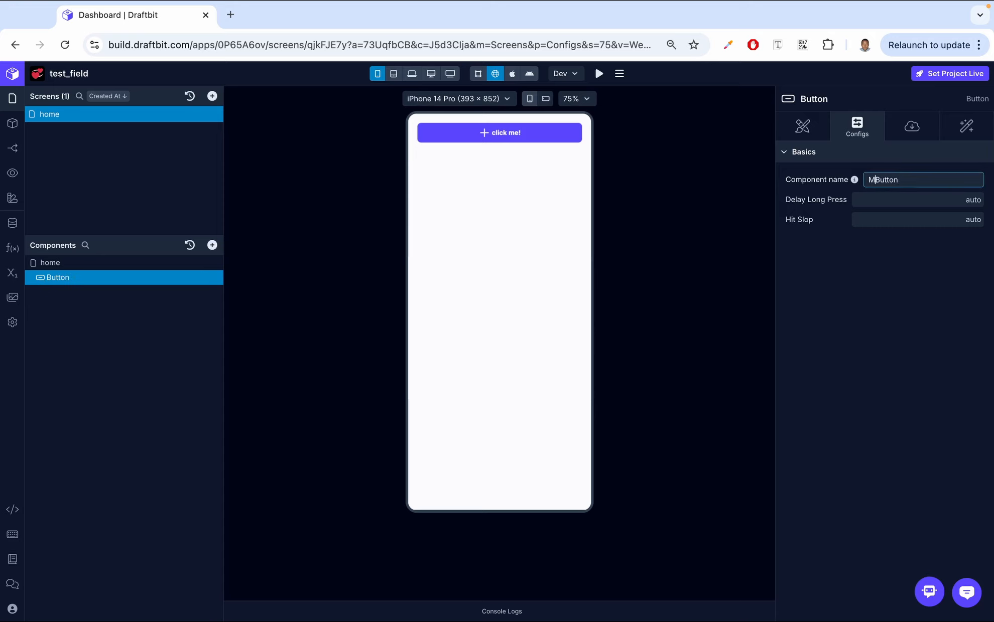
type("ain")
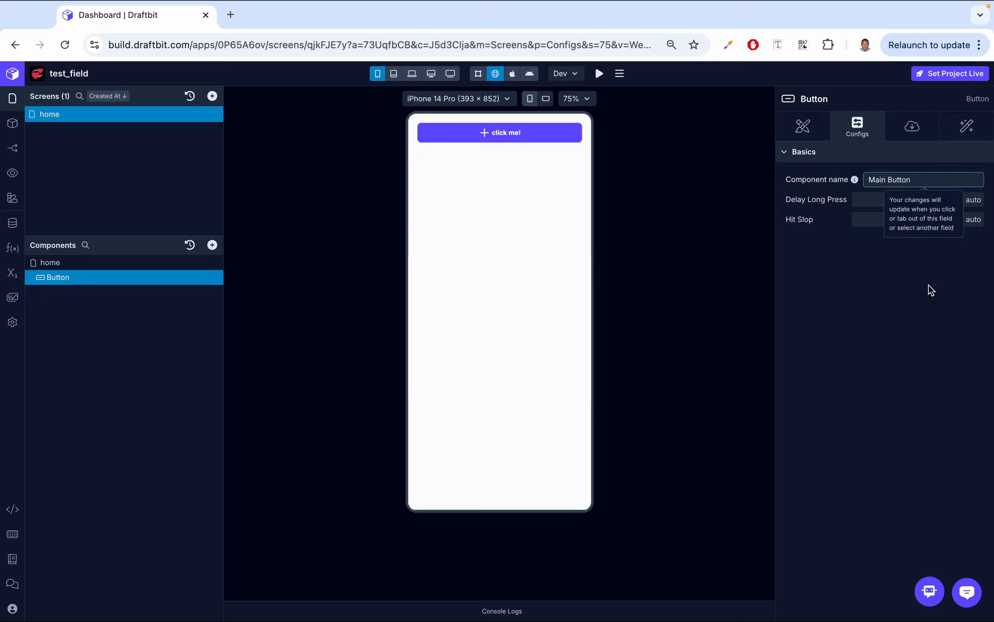
left_click(928, 285)
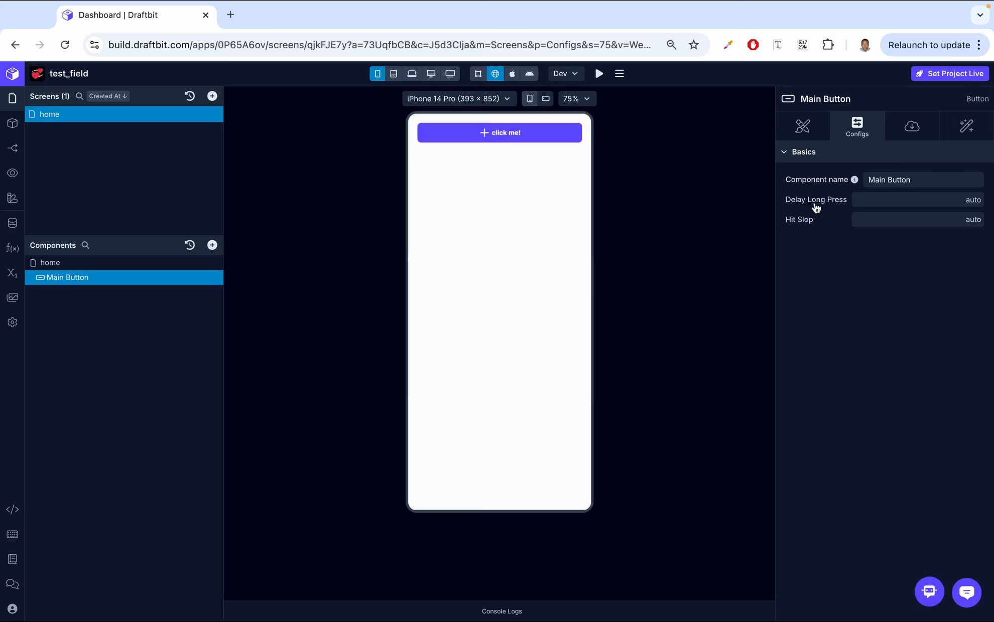
- Review the button's interactions and test its long-press alert in the web preview, dismissing the alert
left_click(961, 129)
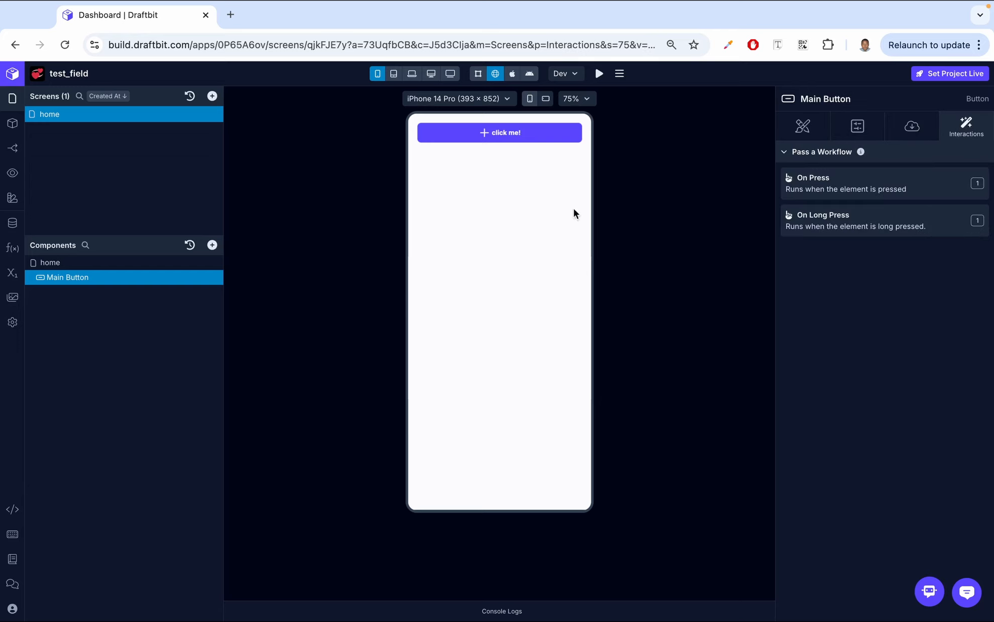
left_click(508, 141)
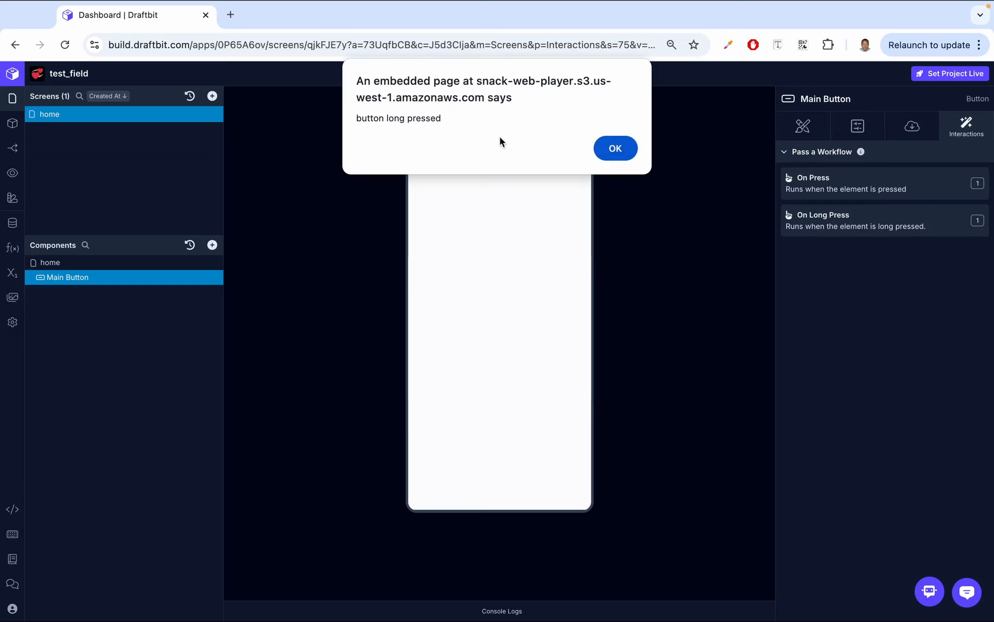
left_click(615, 149)
- Set the button's Delay Long Press to 2000 and test the long press in the preview, dismissing the alert
left_click(858, 131)
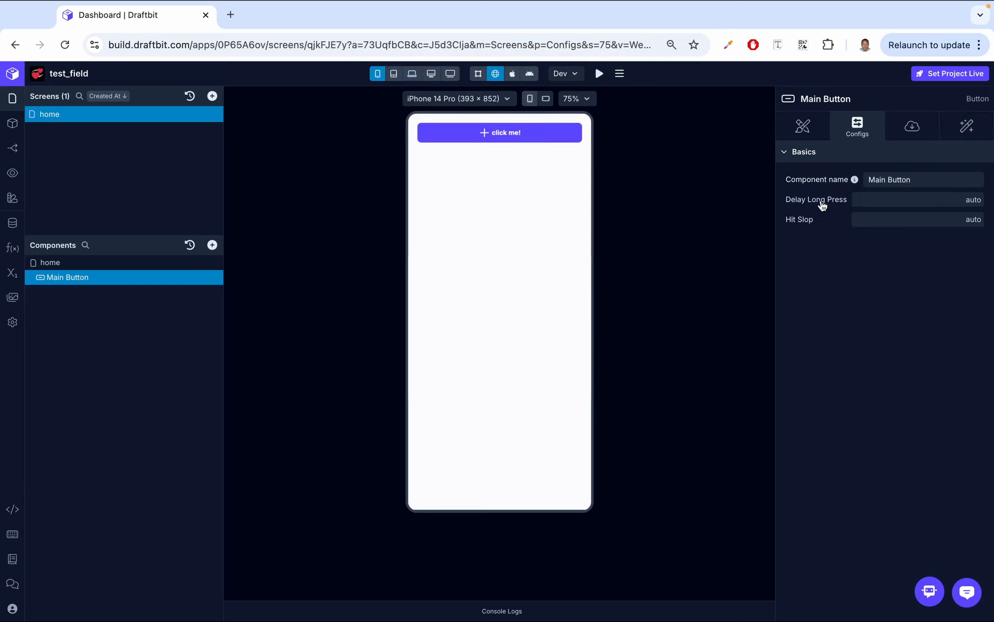
left_click(887, 201)
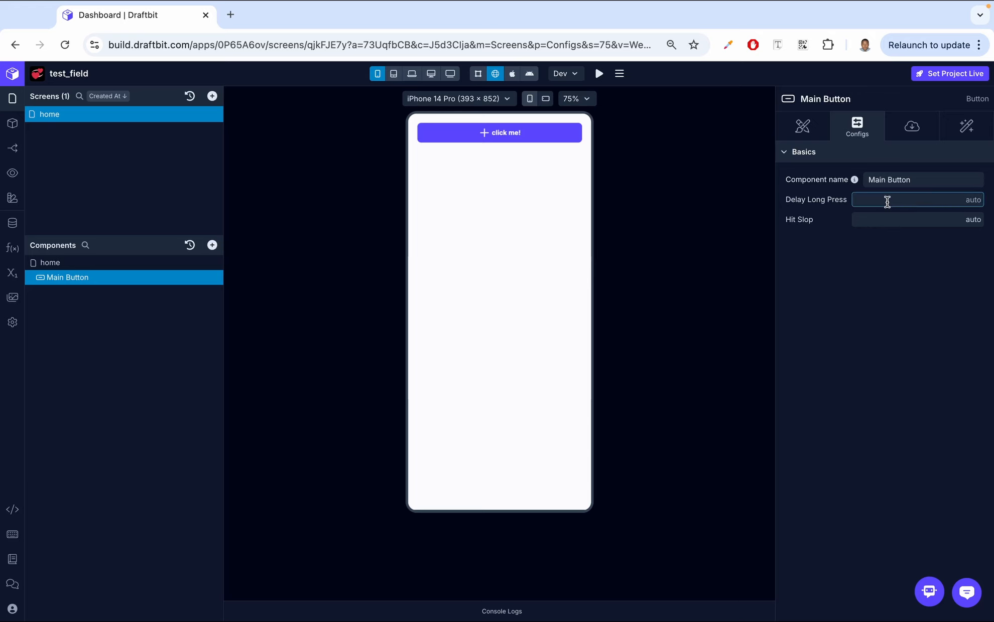
type("2000")
left_click(890, 274)
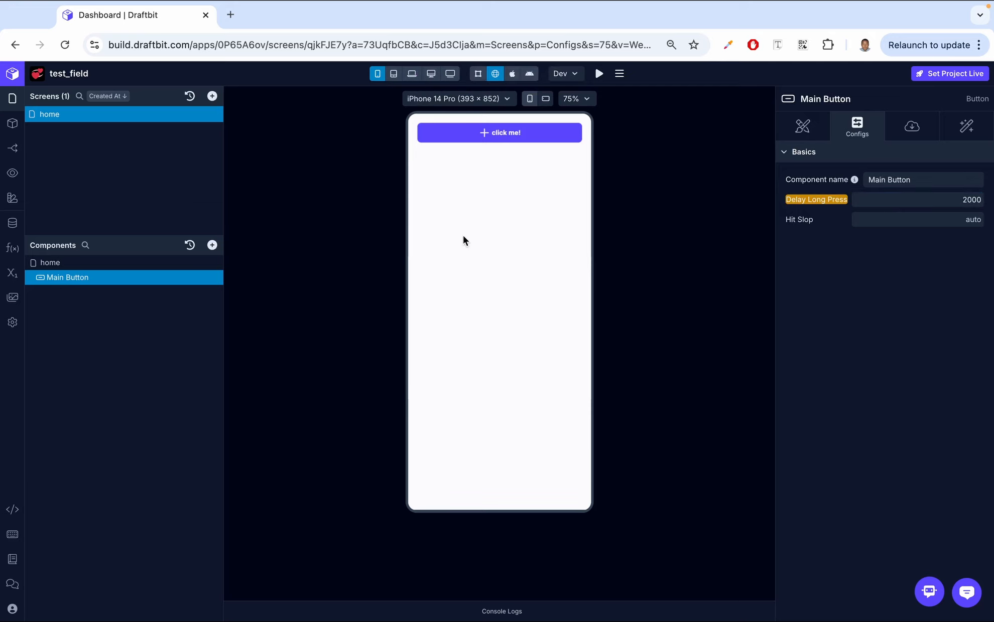
left_click(506, 135)
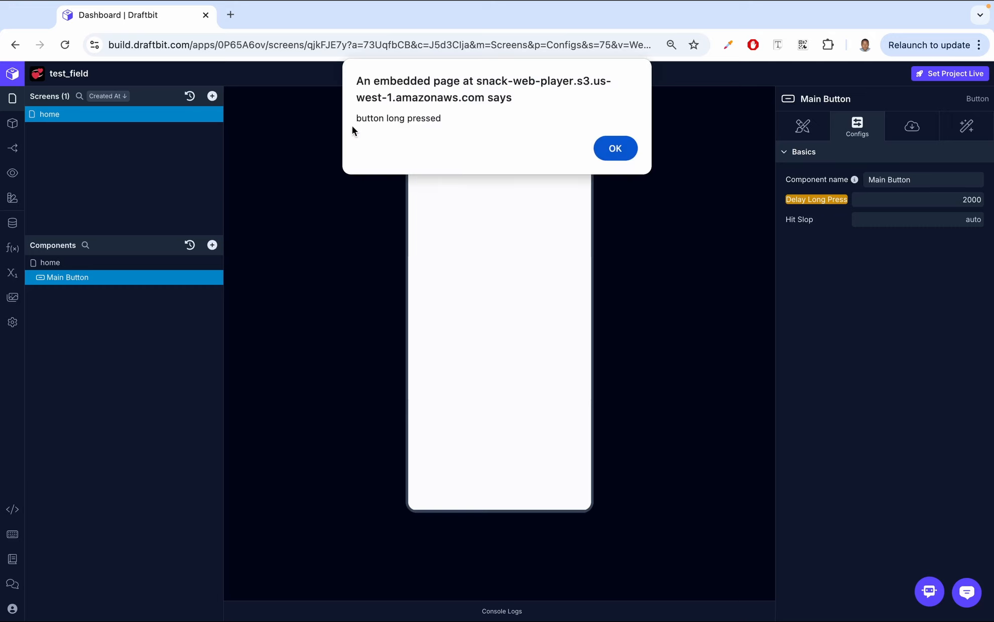
left_click(600, 148)
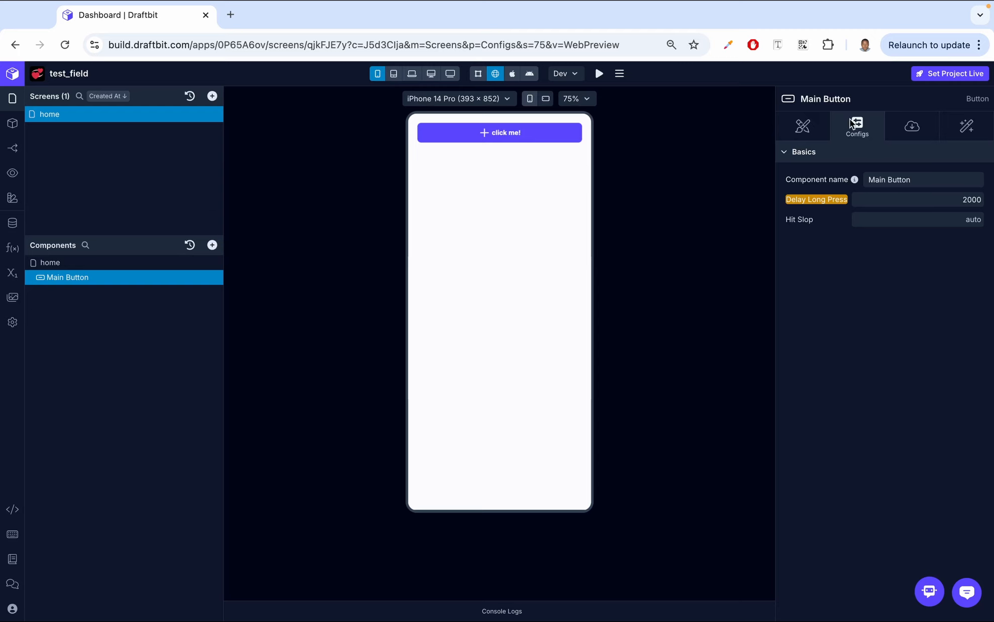
- Set the button's Active Opacity style to 0.2 and test the pressed appearance in the preview
left_click(806, 128)
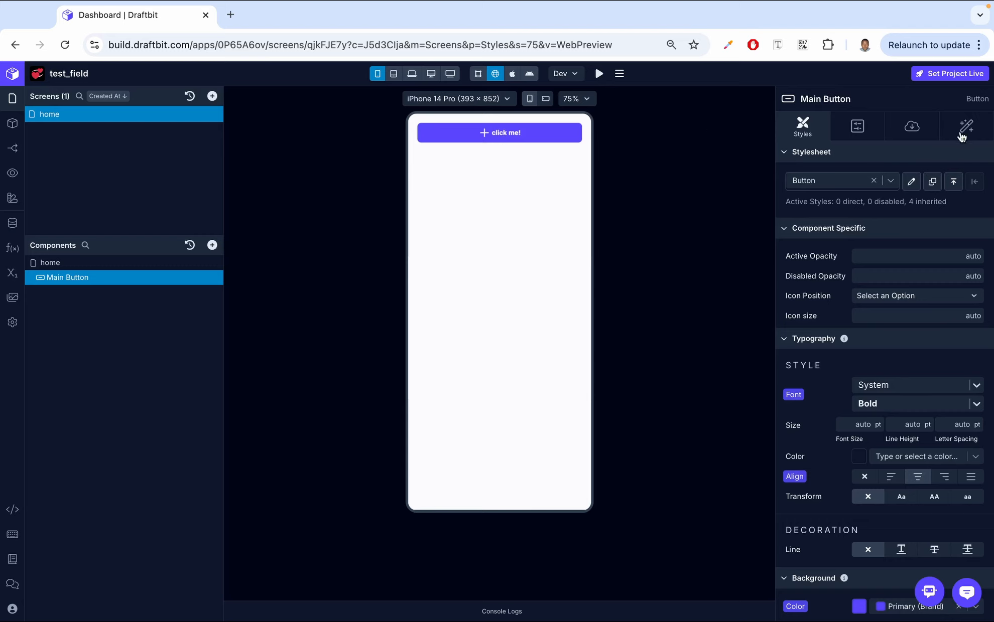
left_click(508, 139)
left_click(919, 257)
type("0.2")
key("Return")
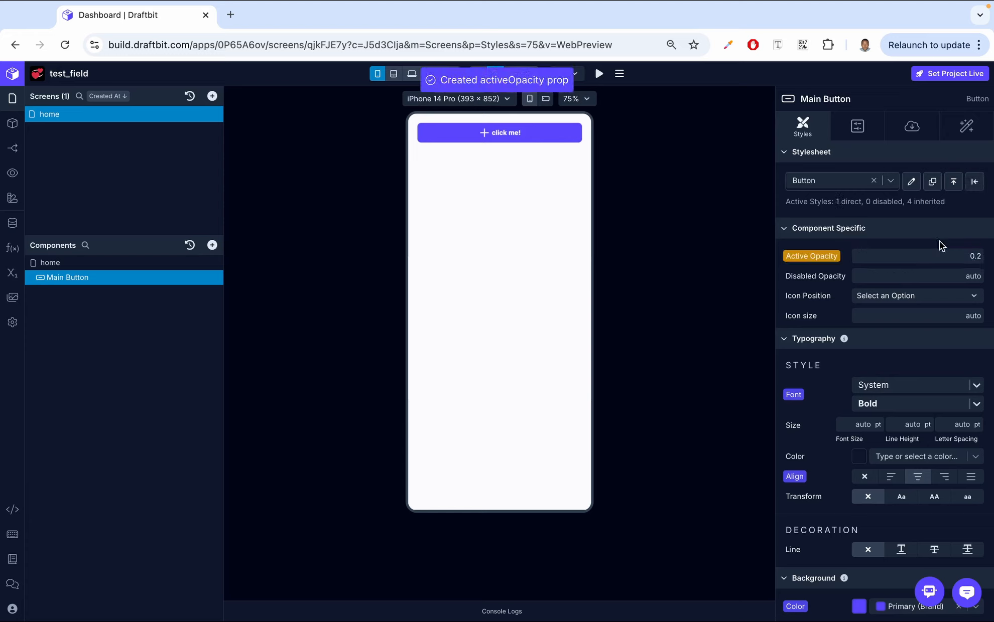
left_click(536, 140)
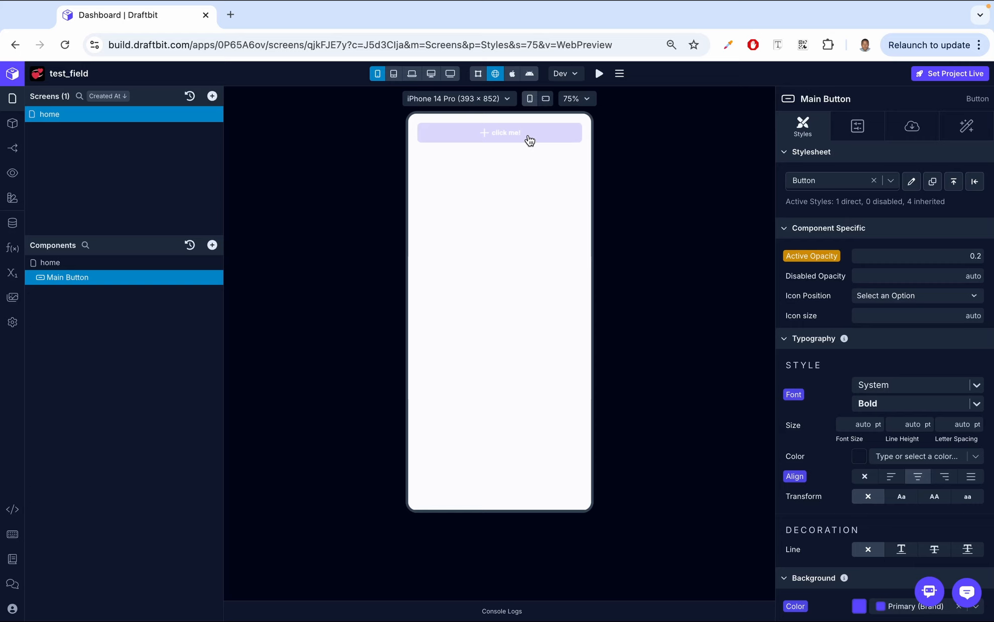
- Set the button's Active Opacity to 0.6 and test the pressed appearance in the preview
left_click(981, 257)
key("BackSpace")
key("BackSpace")
key("BackSpace")
type("0.6")
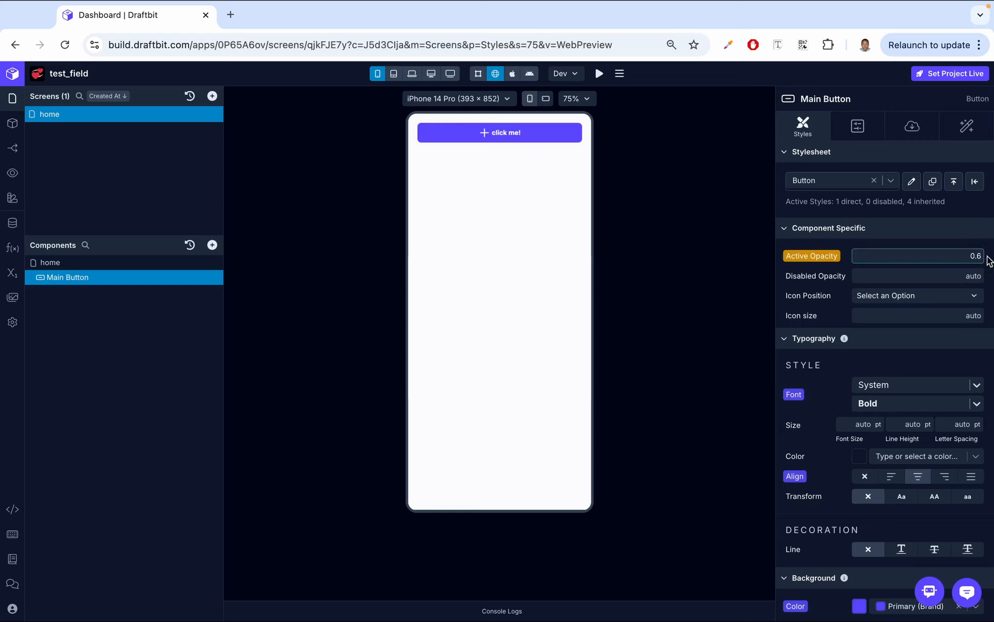
key("Return")
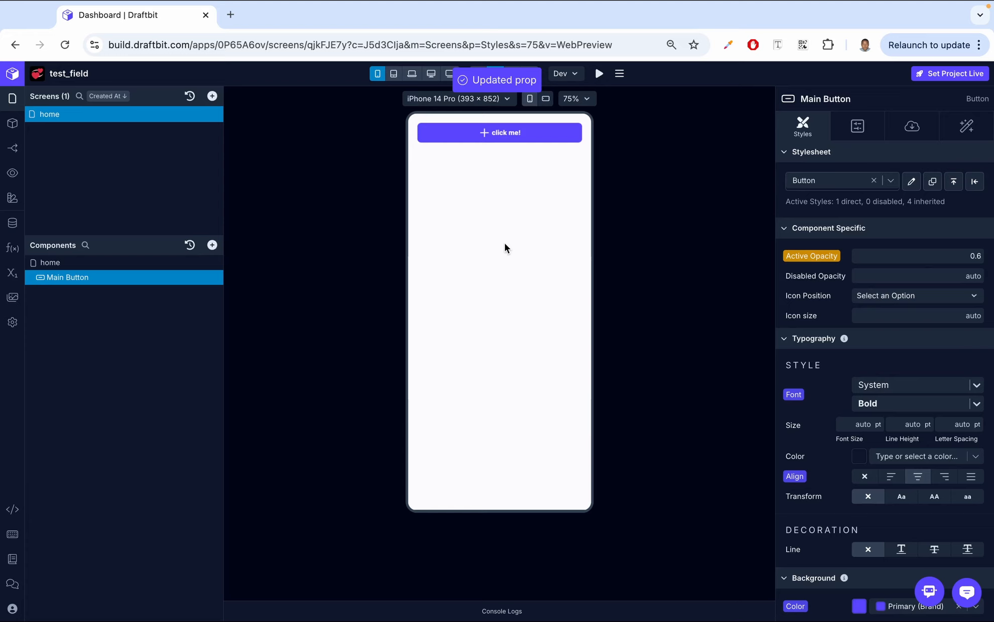
left_click(497, 139)
left_click(498, 140)
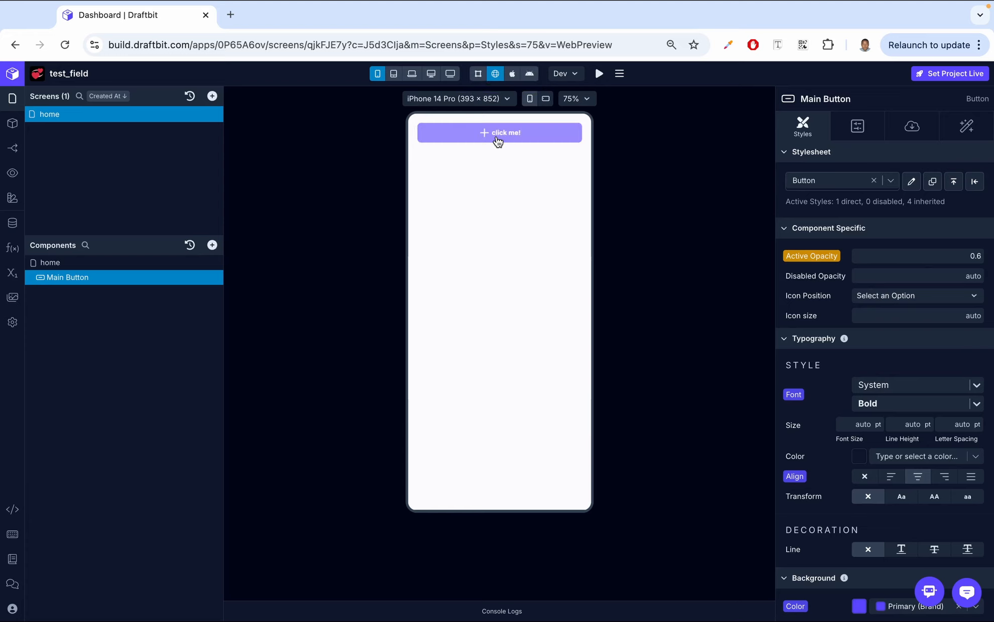
left_click(497, 141)
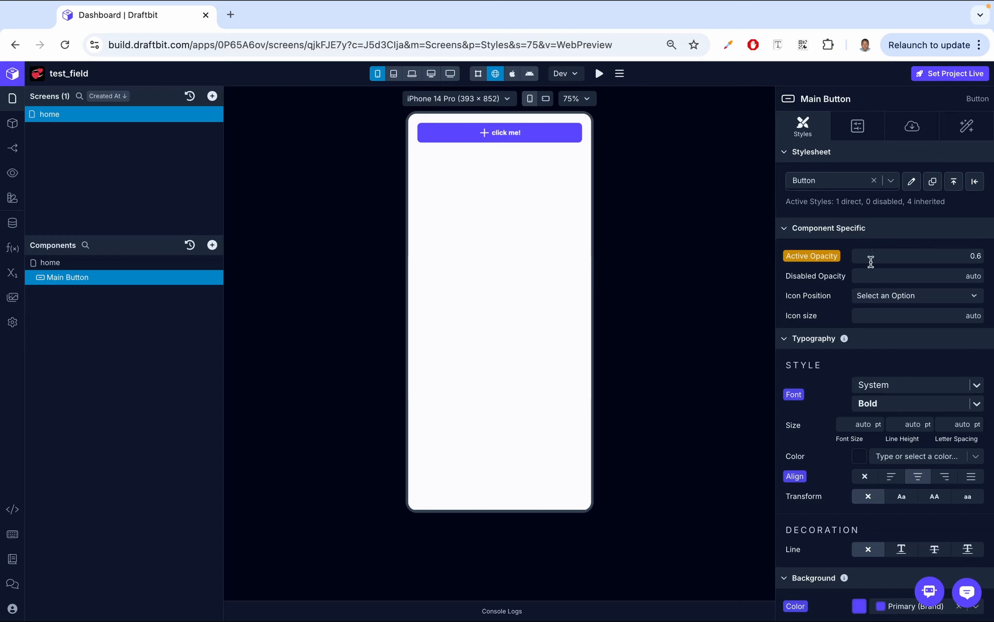
- Set the button's Disabled option to true in its data configuration
left_click(909, 126)
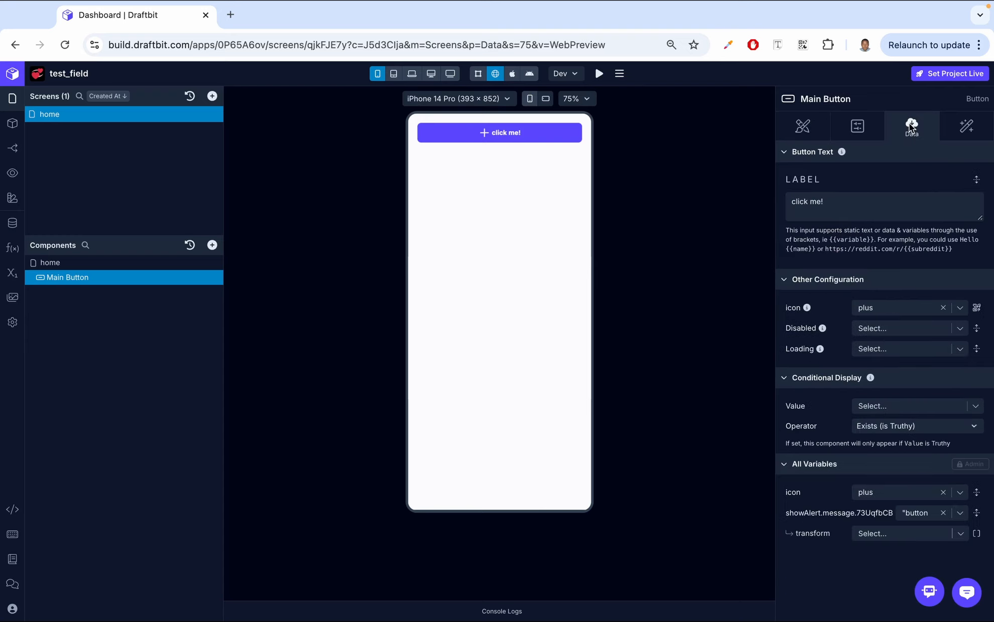
left_click(881, 331)
type("true")
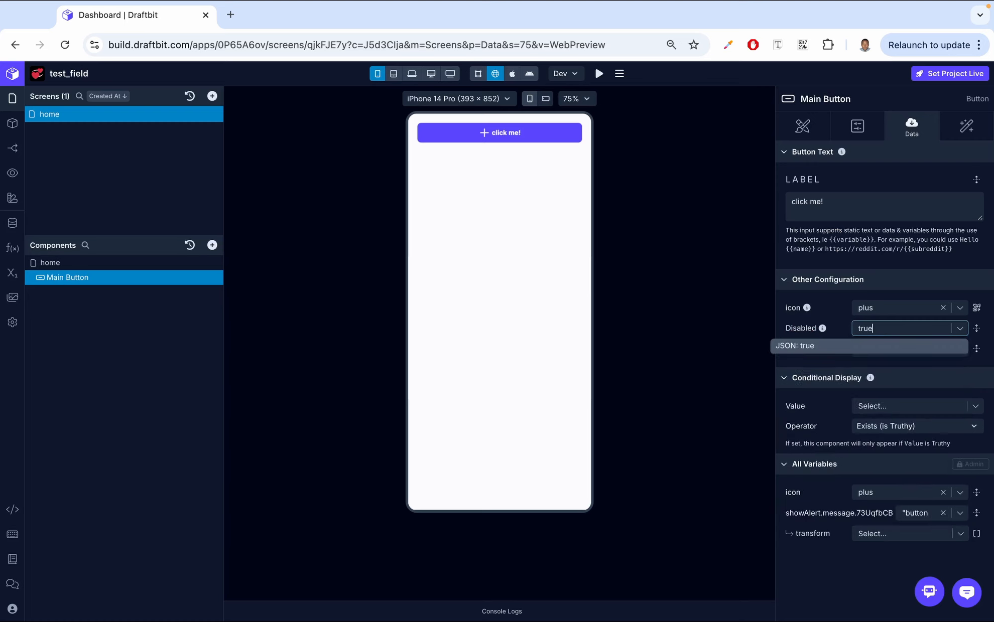
left_click(877, 346)
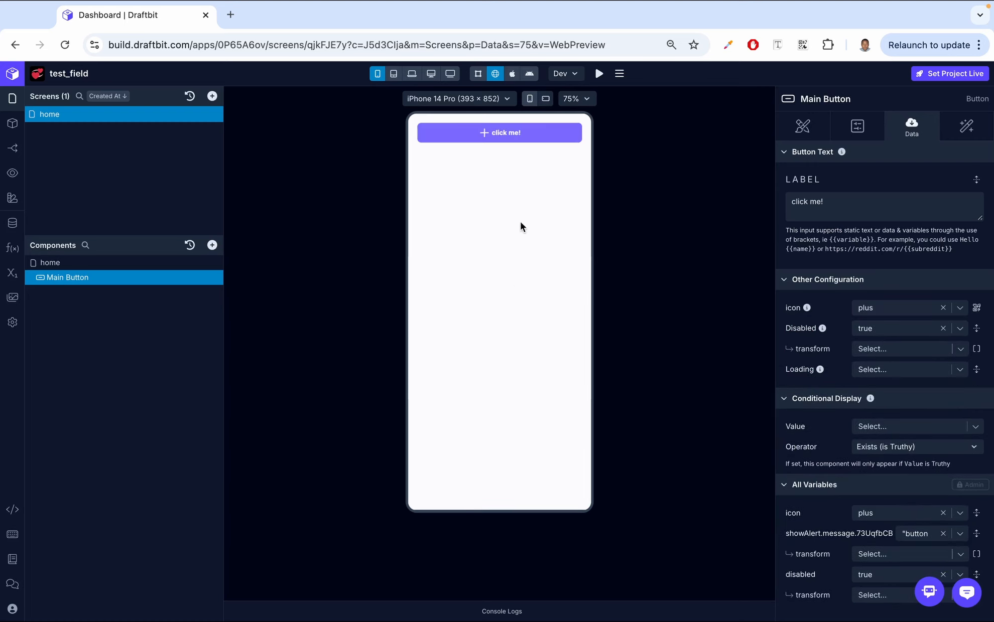
- Try a Disabled Opacity of 0.3 on the button, and clear its Disabled value
left_click(799, 125)
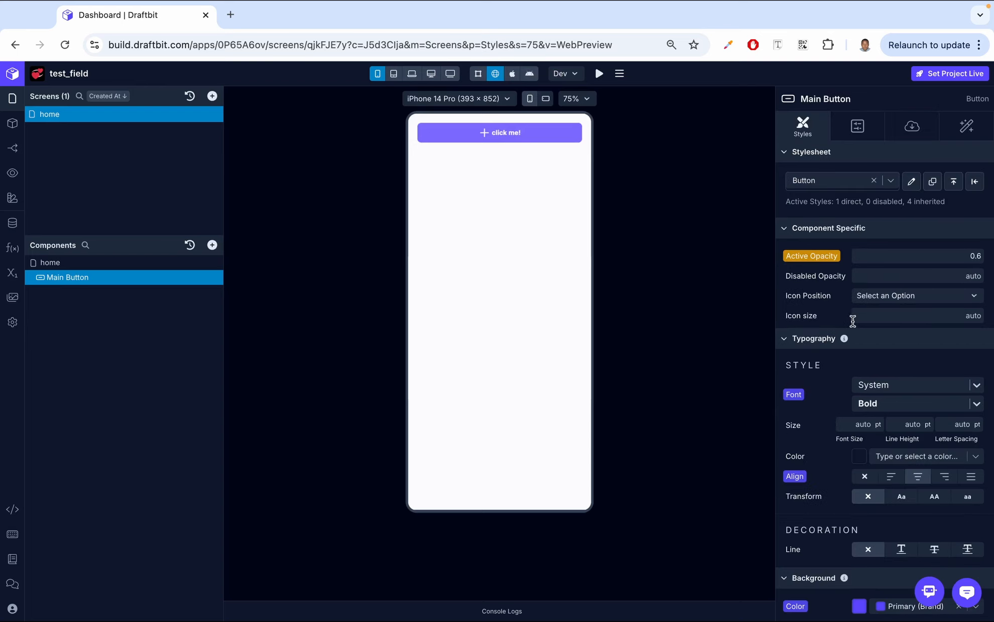
left_click(879, 275)
type("0.3")
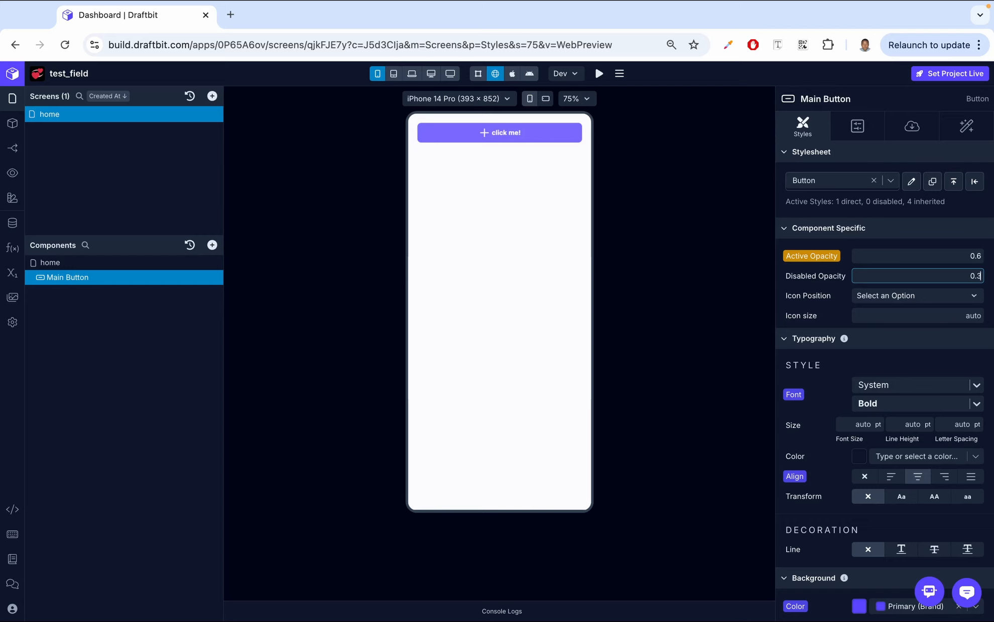
left_click(990, 281)
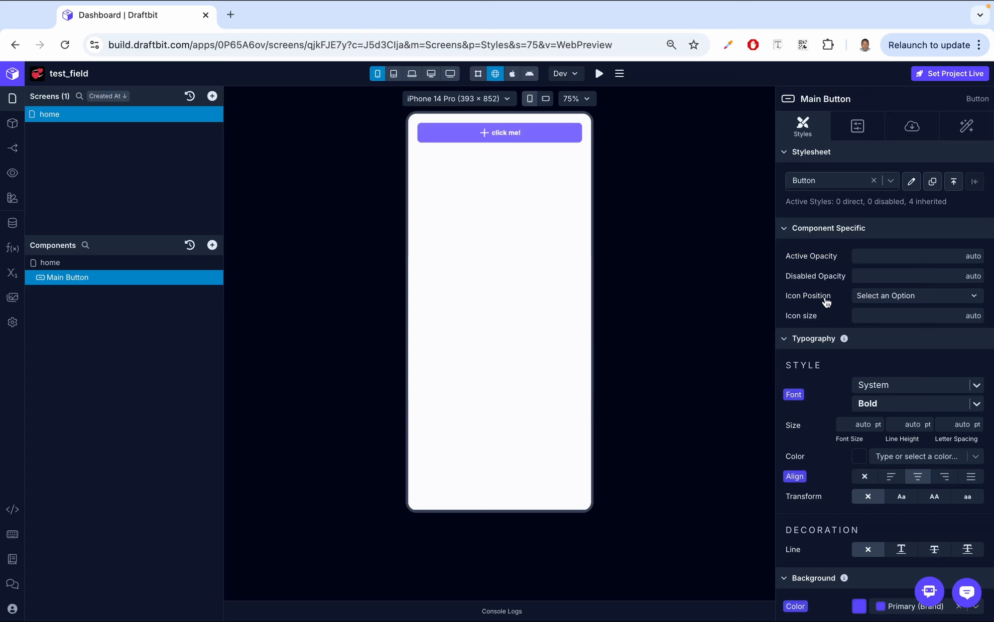
left_click(911, 127)
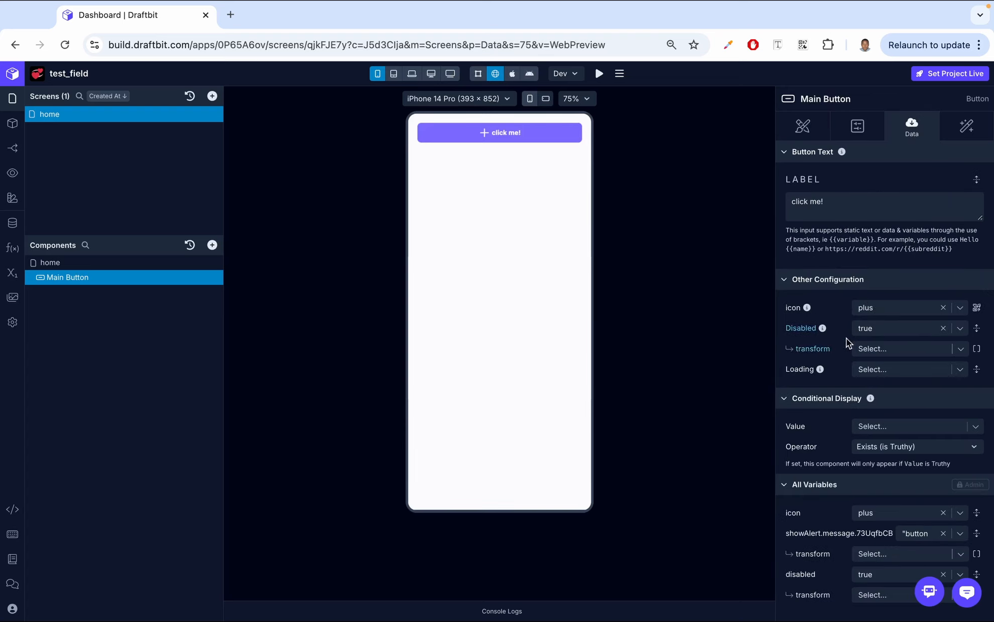
left_click(942, 328)
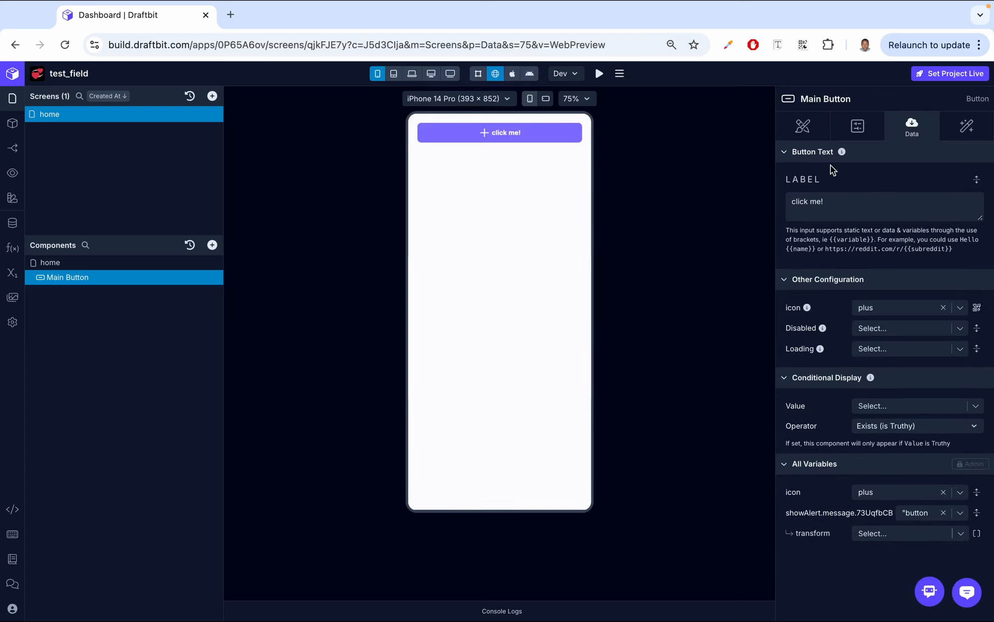
- Set the button's Icon Position to right to preview it, and switch it back to left
left_click(802, 126)
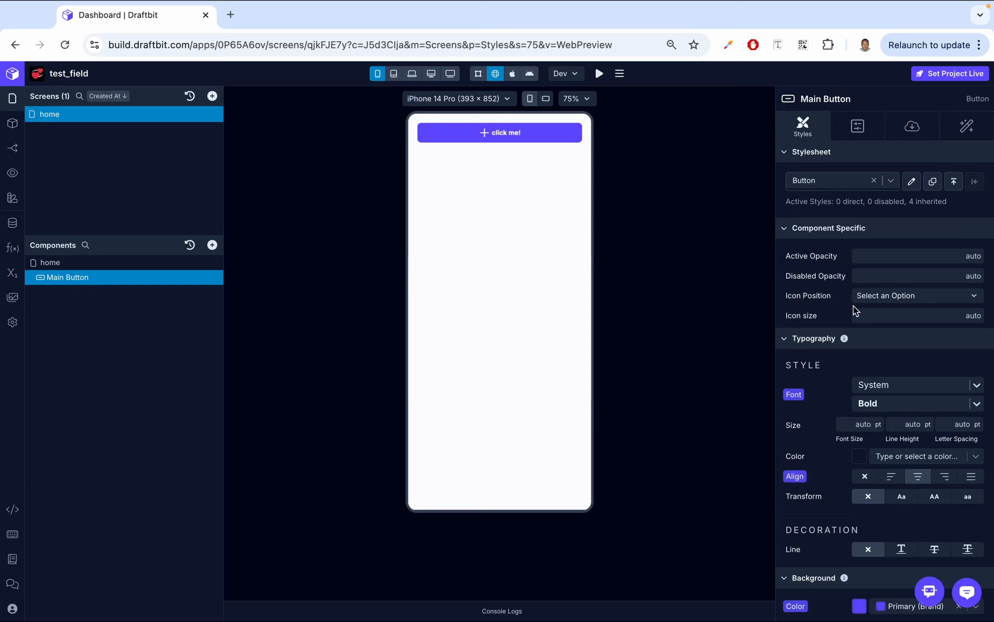
left_click(878, 300)
left_click(876, 336)
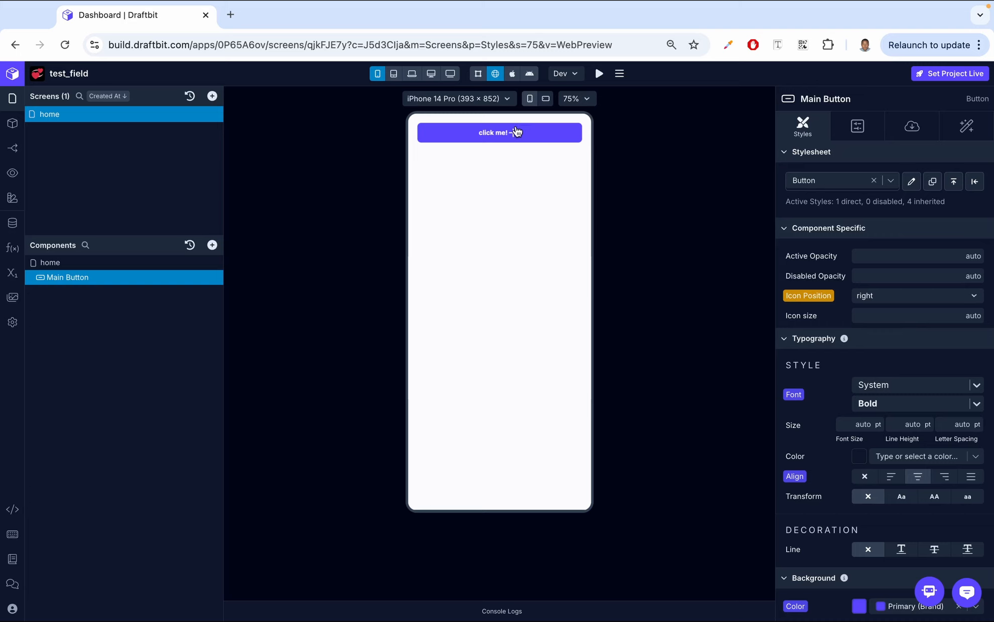
left_click(890, 296)
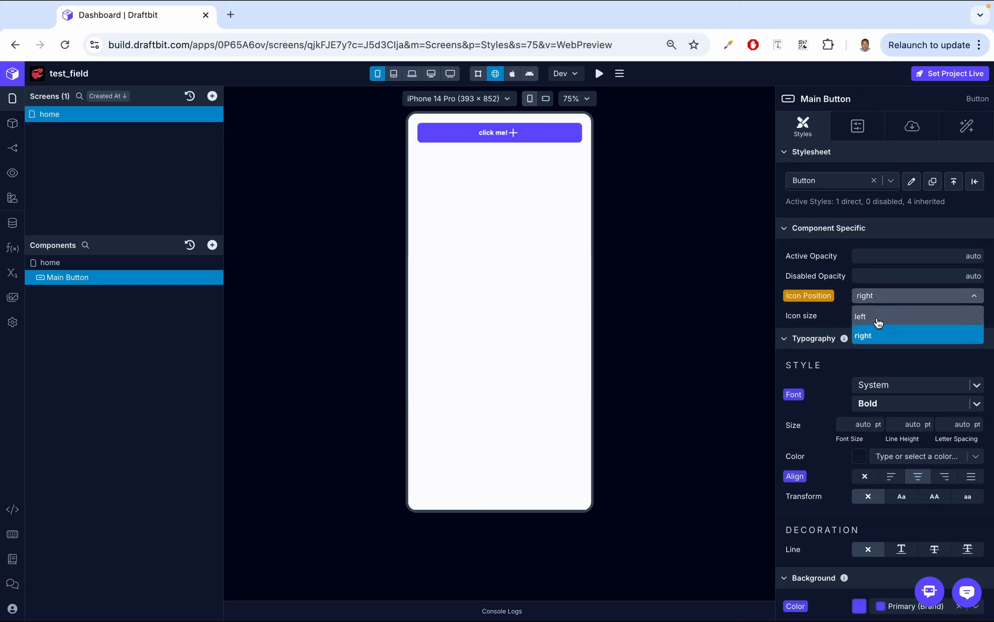
left_click(880, 317)
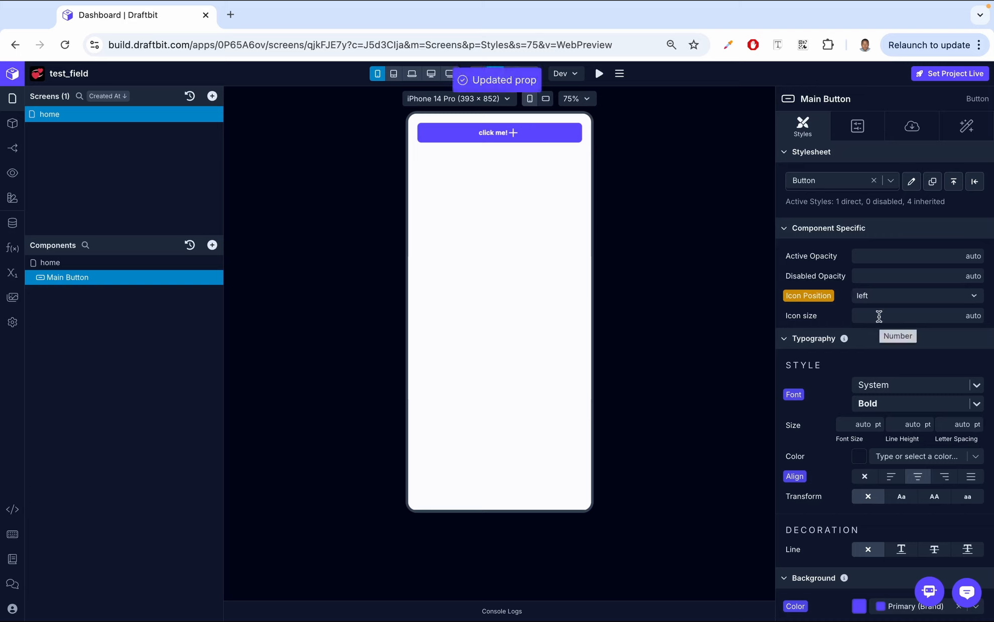
- Set the button's background color to the Secondary (Brand) theme color
scroll(876, 366, "down", 3)
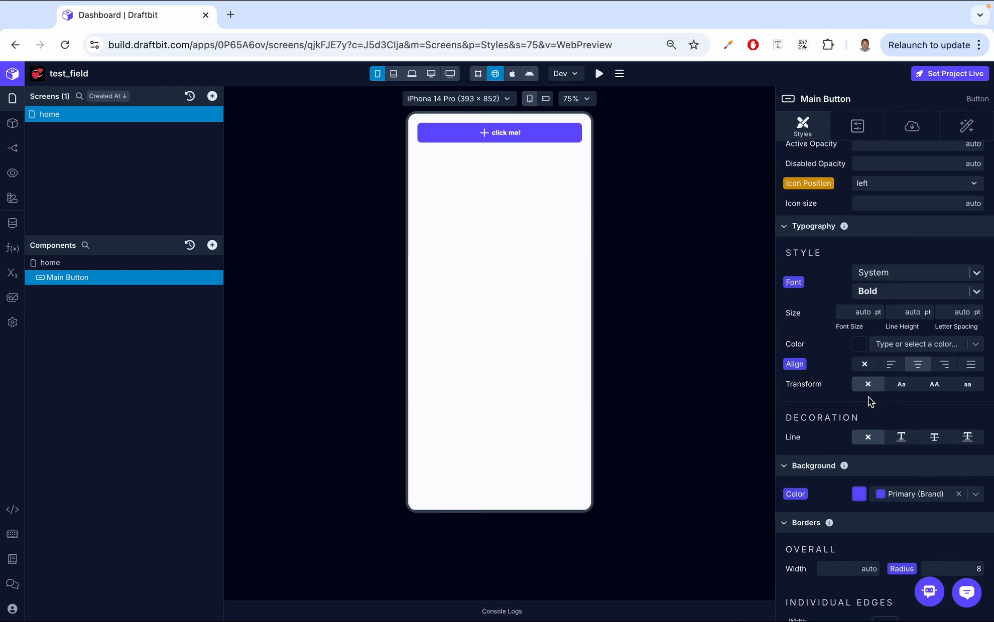
scroll(867, 397, "down", 3)
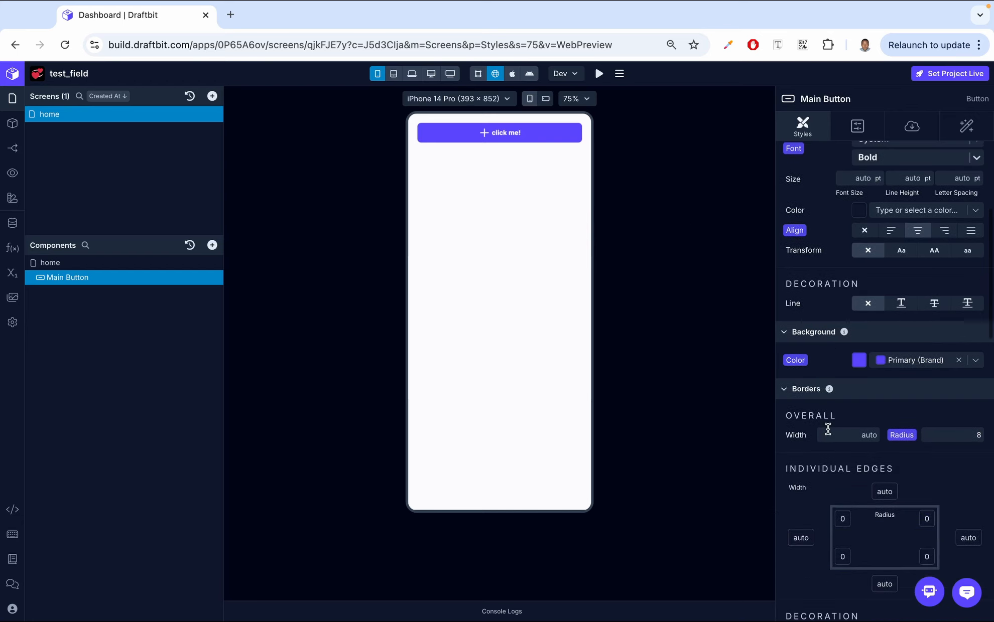
left_click(975, 361)
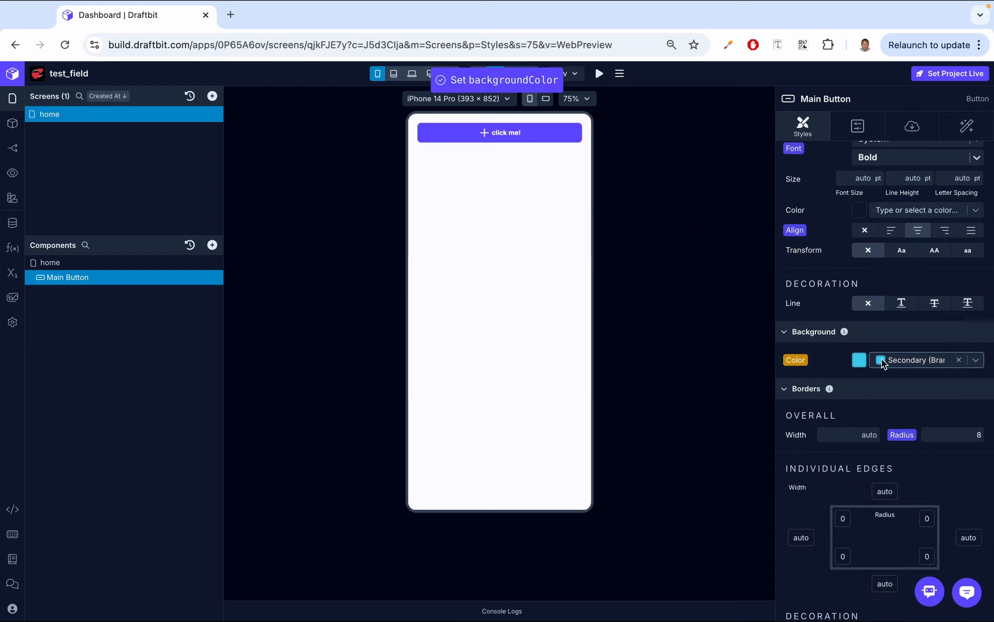
- Set the button's overall border radius to 28
scroll(910, 404, "down", 2)
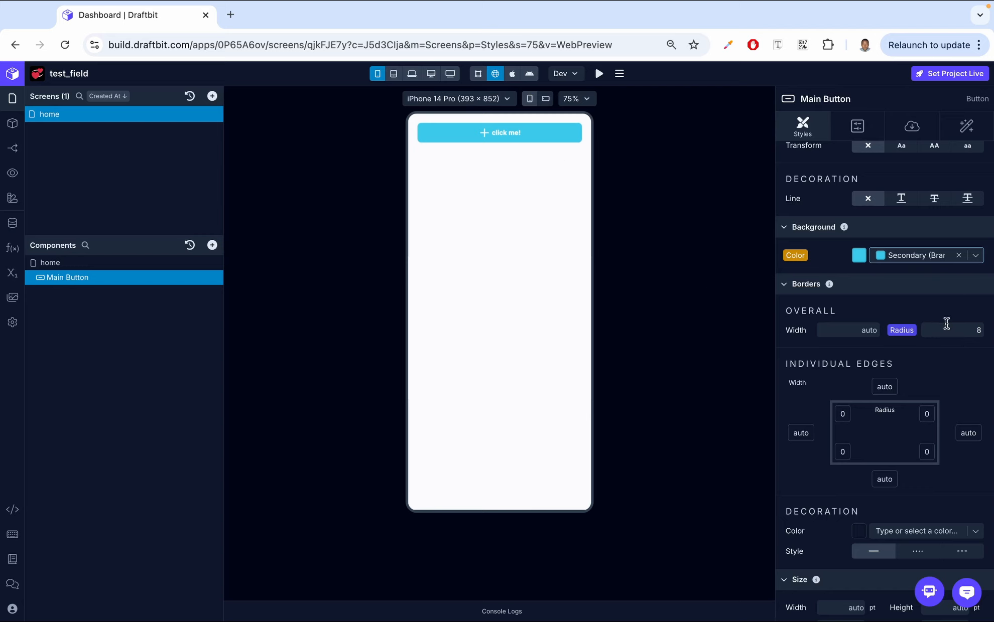
left_click(977, 330)
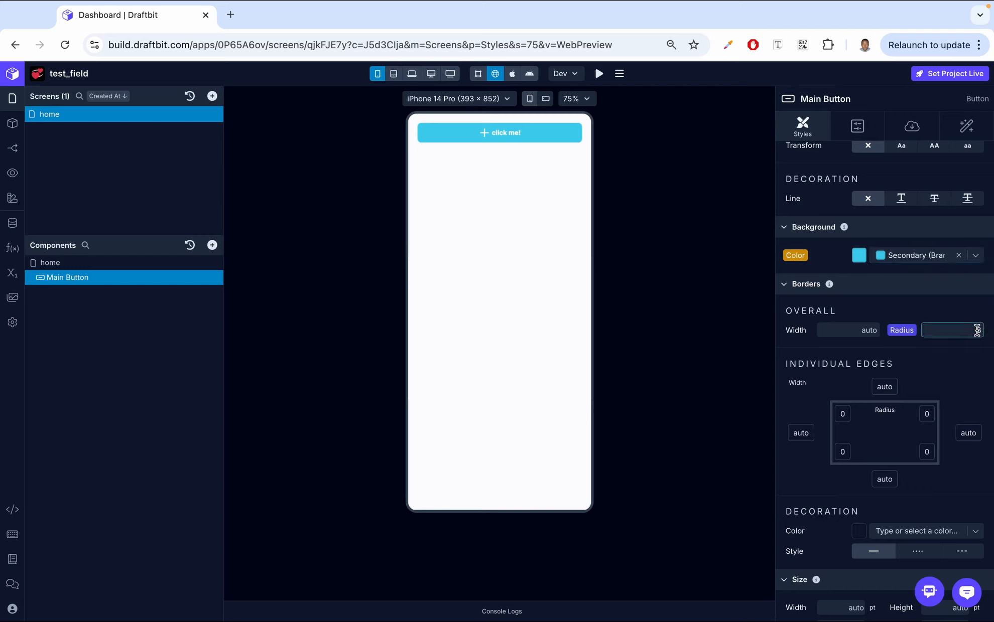
type("28")
key("Return")
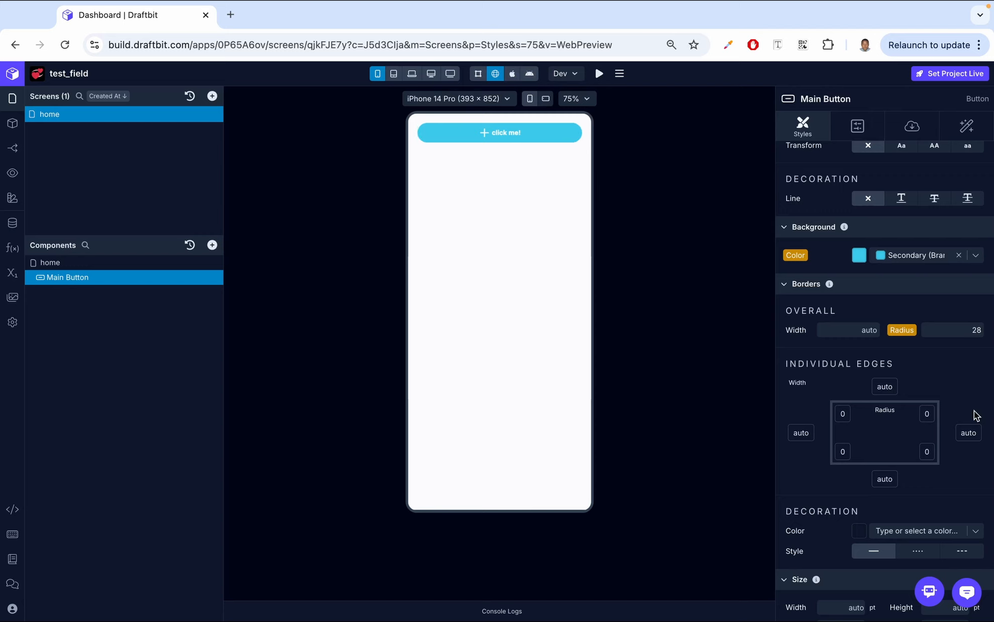
scroll(974, 415, "down", 10)
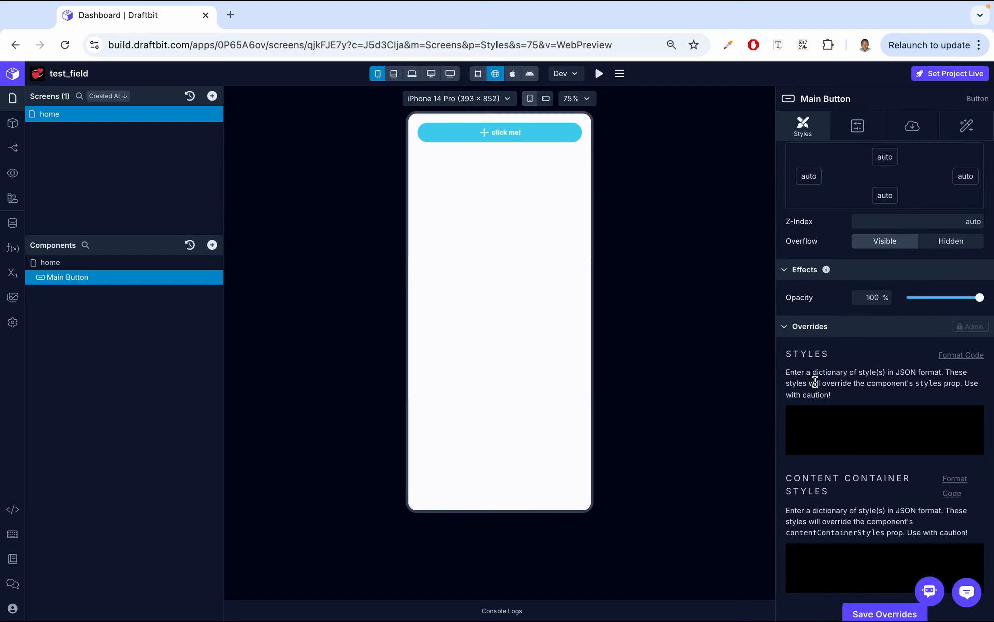